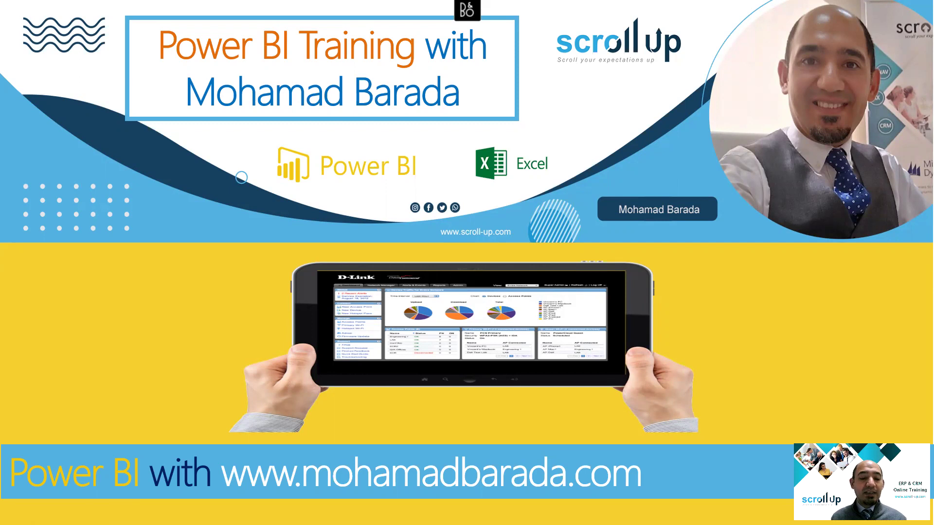
Switch to the Sales Orders with SalesPerson.xlsx workbook in Excel and look through its sales order rows
click(14, 513)
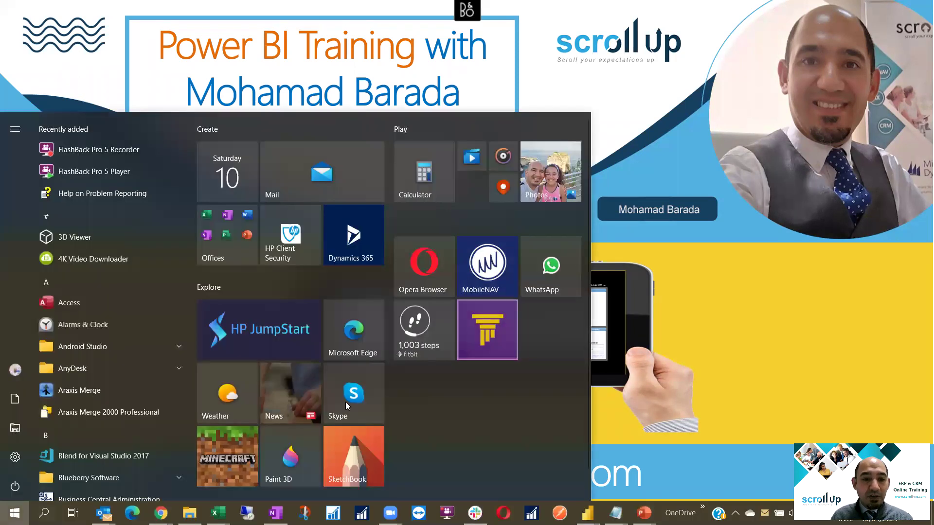
mouse_move(218, 512)
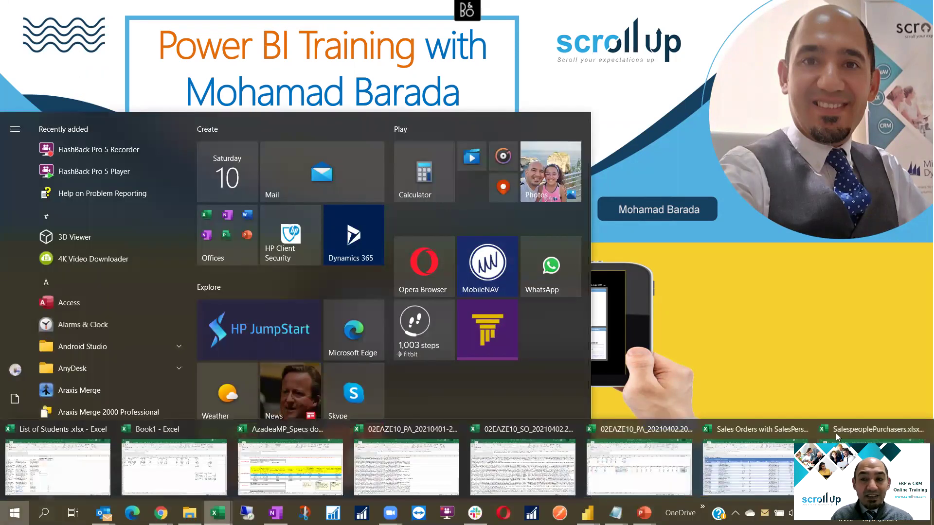
click(768, 465)
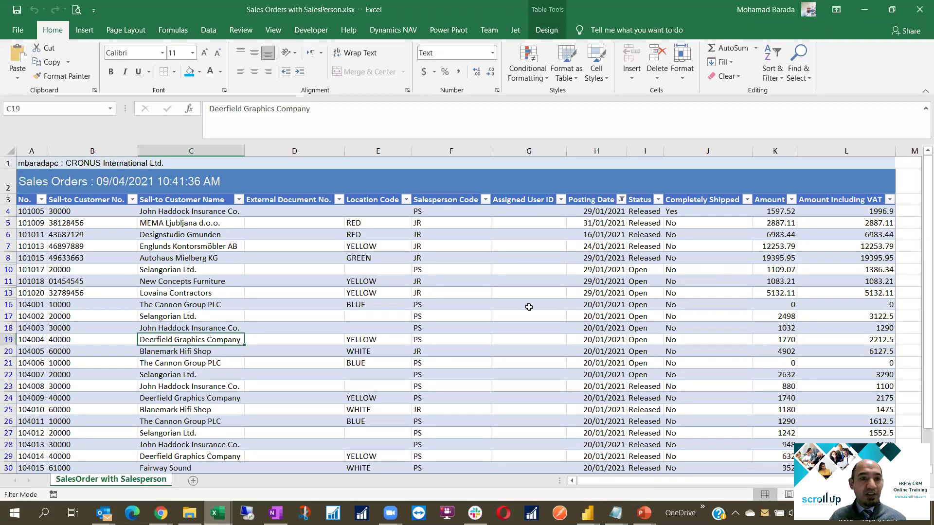
scroll(304, 313, down, 2)
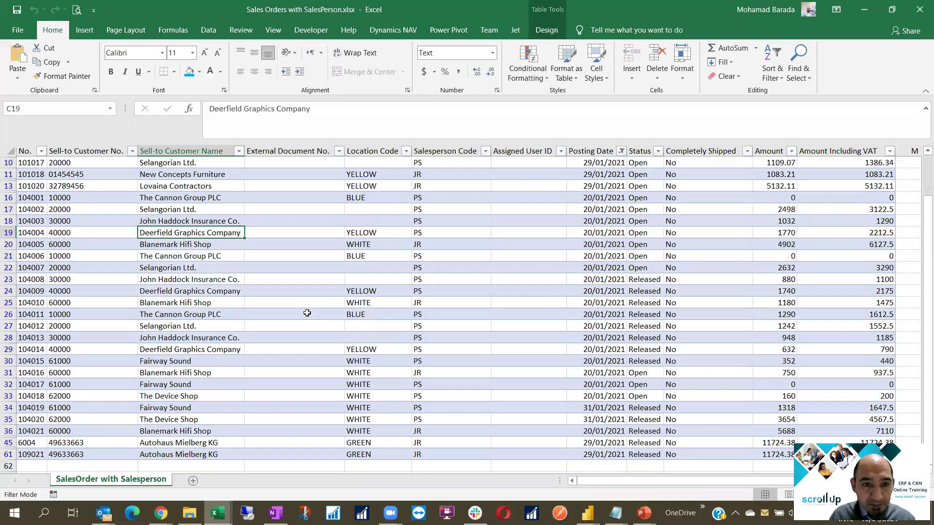
scroll(302, 292, up, 2)
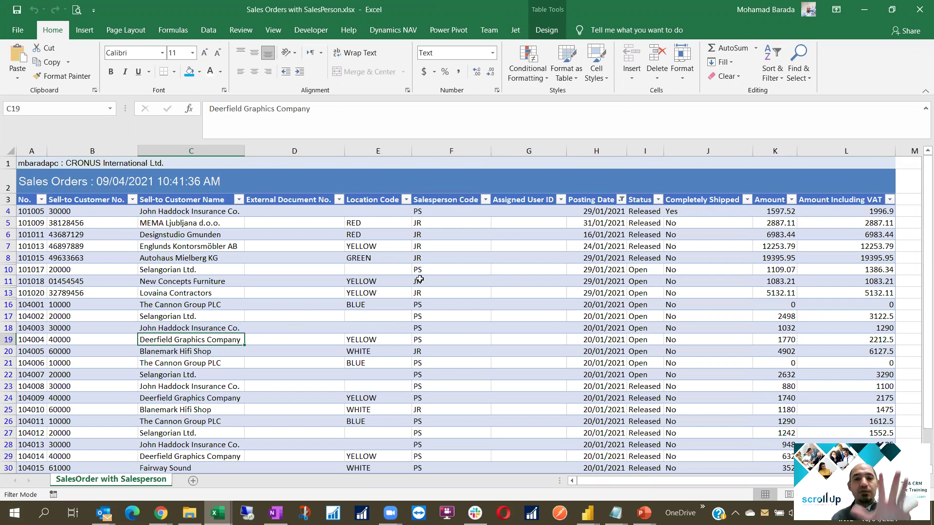
Switch to the SalespeoplePurchasers.xlsx workbook and view its SalesPeople and SalesPerson Ranking sheets
mouse_move(217, 512)
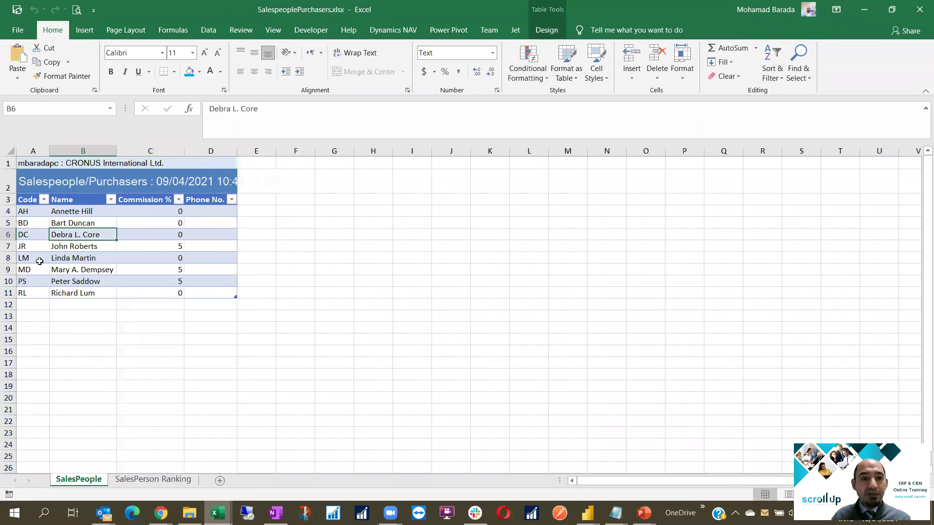
click(856, 465)
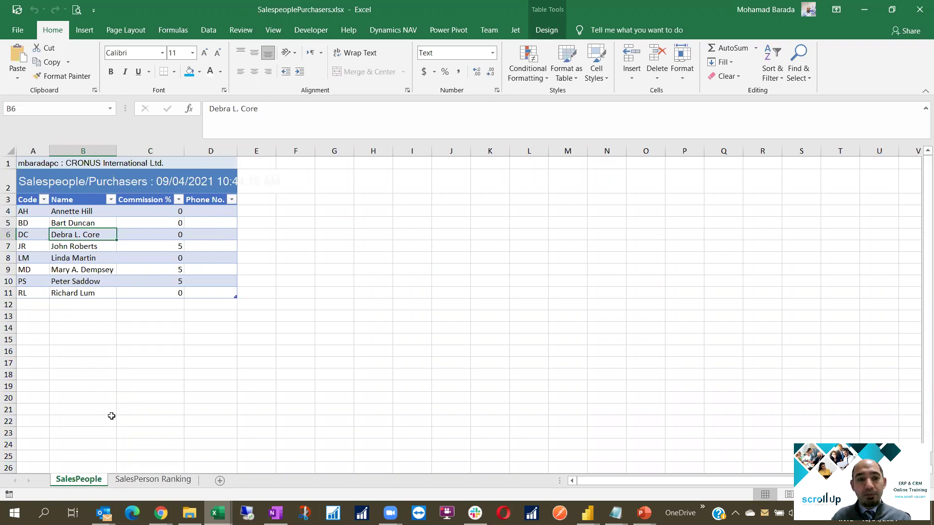
click(144, 480)
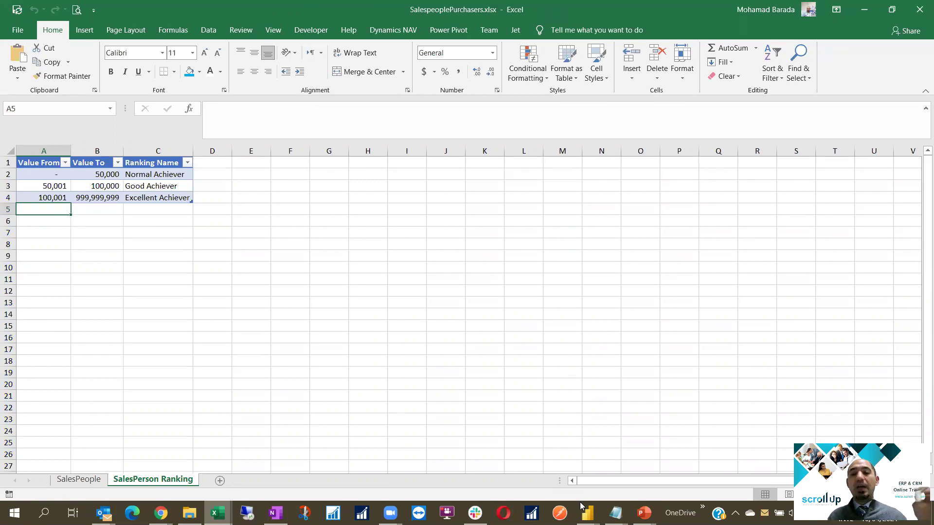
Close the SalespeoplePurchasers.xlsx and Sales Orders with SalesPerson.xlsx workbooks without saving changes
click(919, 9)
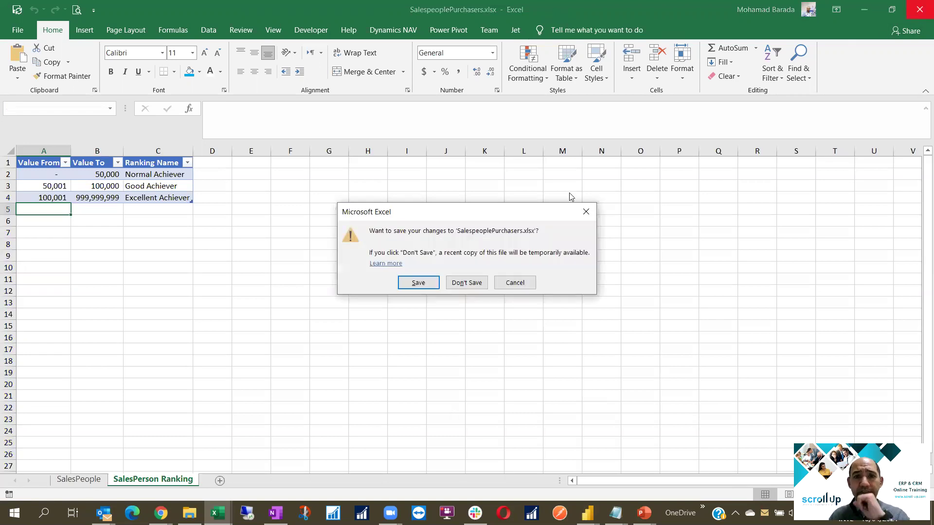
click(467, 283)
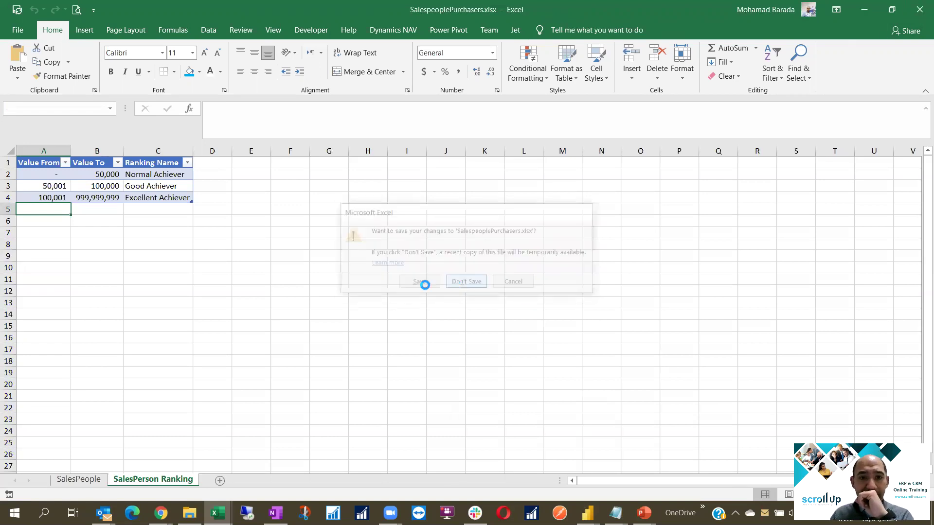
click(918, 10)
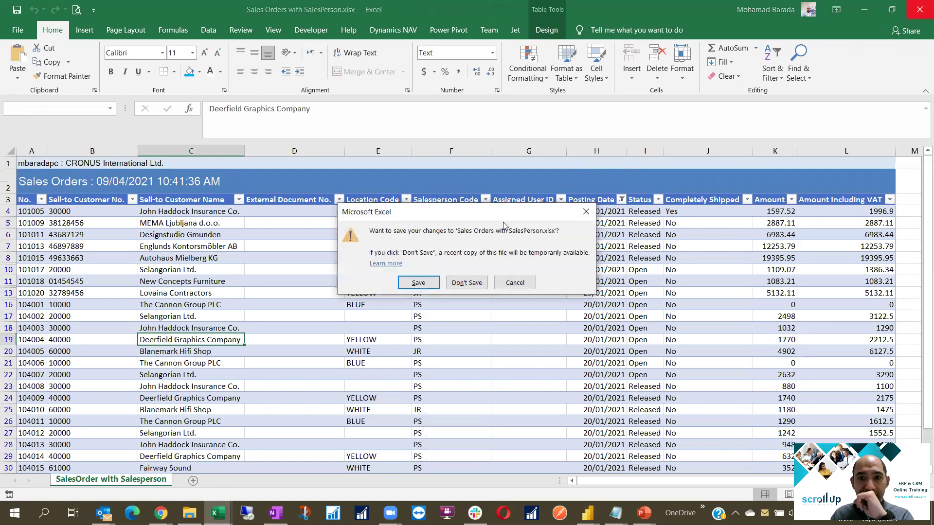
click(480, 285)
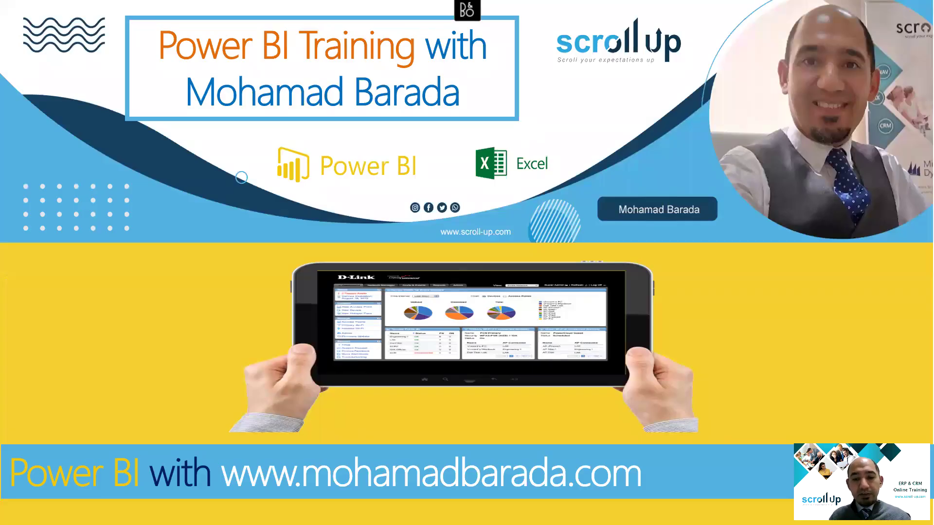
Switch to Power BI Desktop and open Sales Orders with SalesPerson.xlsx as an Excel data source
key(super)
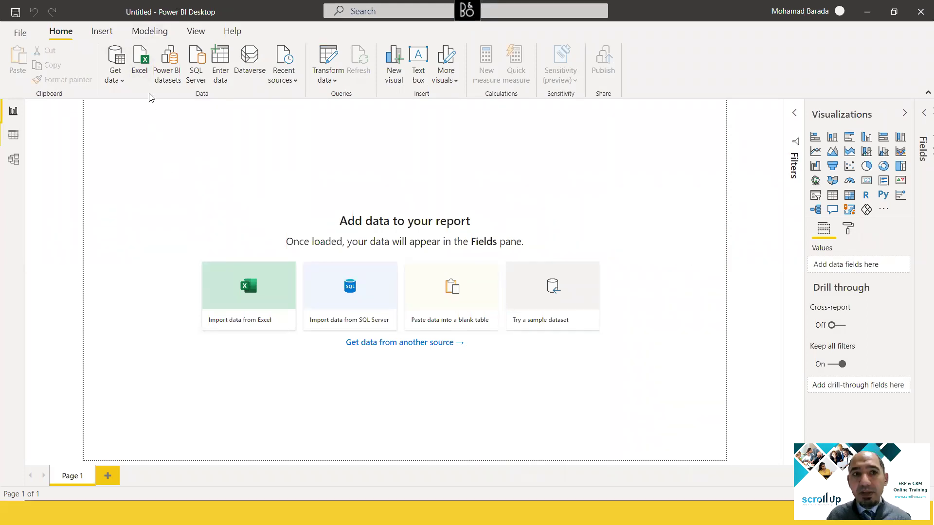
click(142, 67)
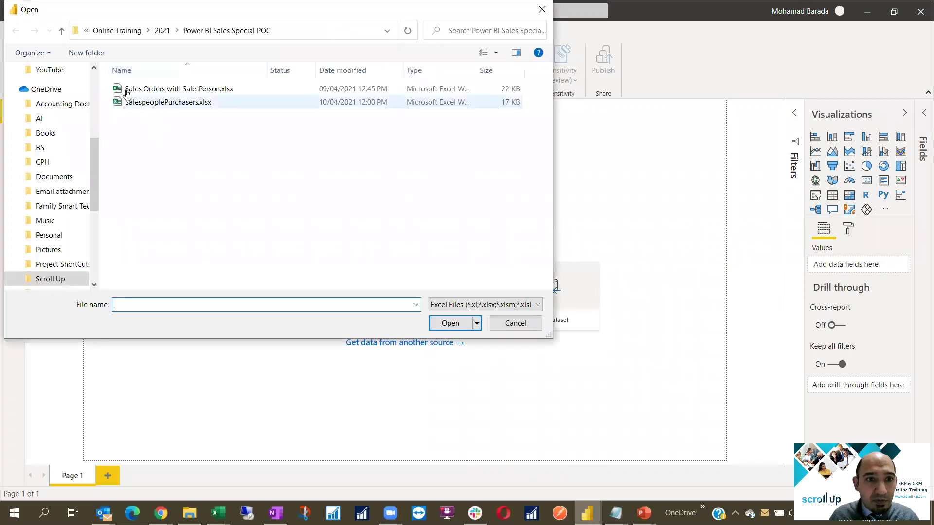
double_click(172, 90)
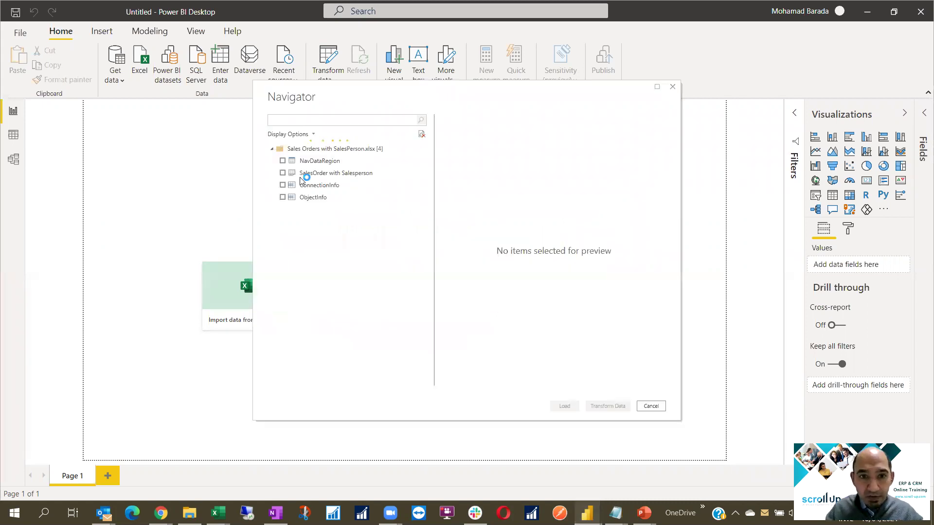
Select the SalesOrder with Salesperson sheet, check its columns in an enlarged preview and open it for transformation in Power Query Editor
click(317, 175)
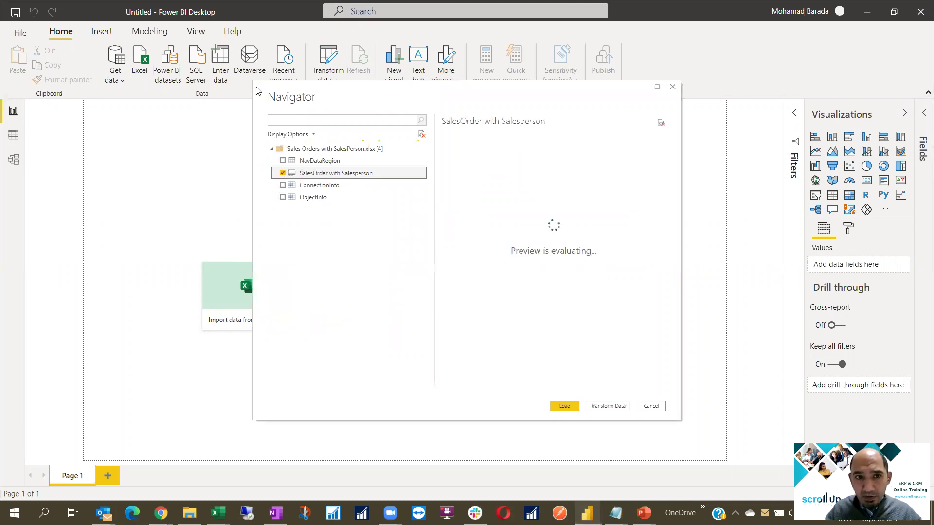
drag(256, 81, 109, 65)
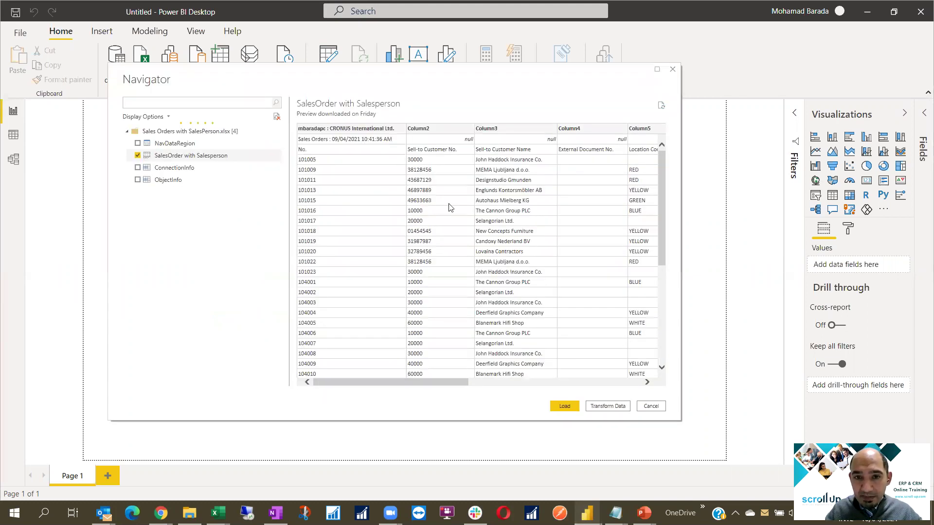
drag(422, 382, 646, 389)
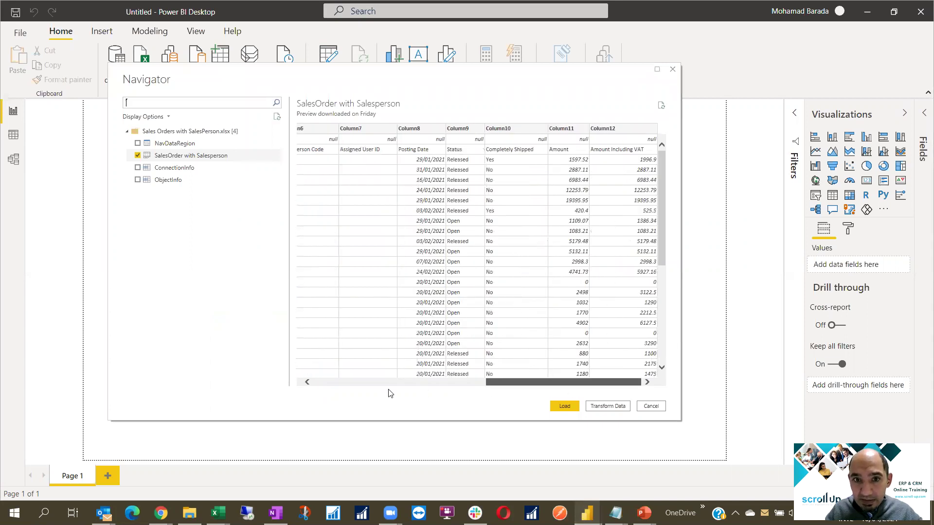
scroll(334, 138, left, 10)
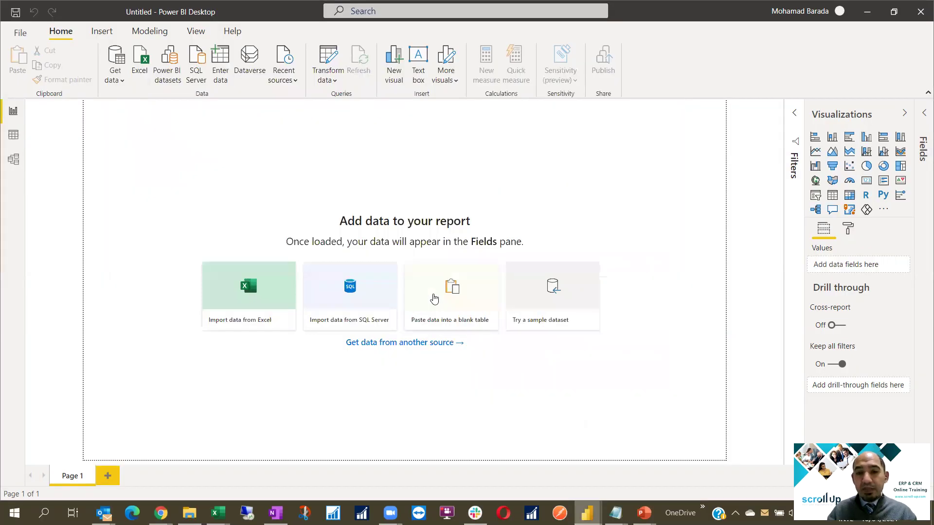
click(435, 298)
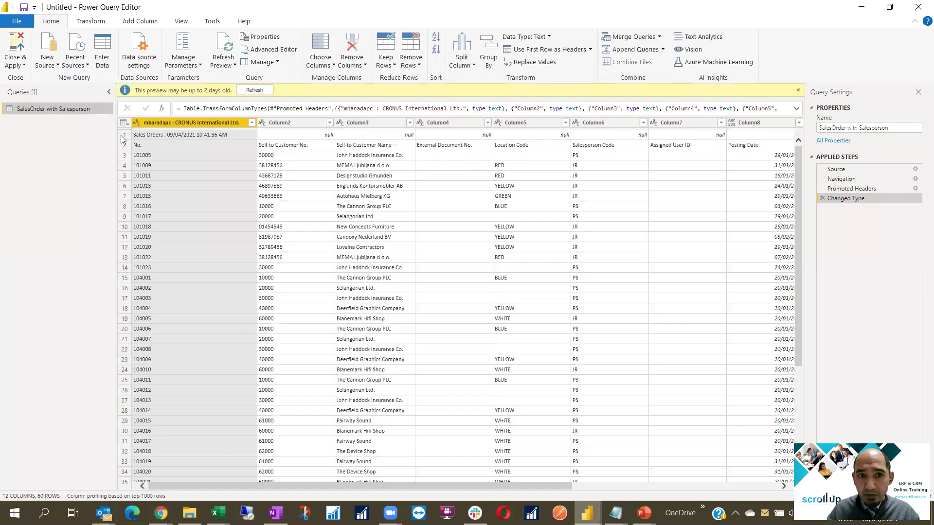
Remove the top 1 row from the SalesOrder with Salesperson query
click(121, 138)
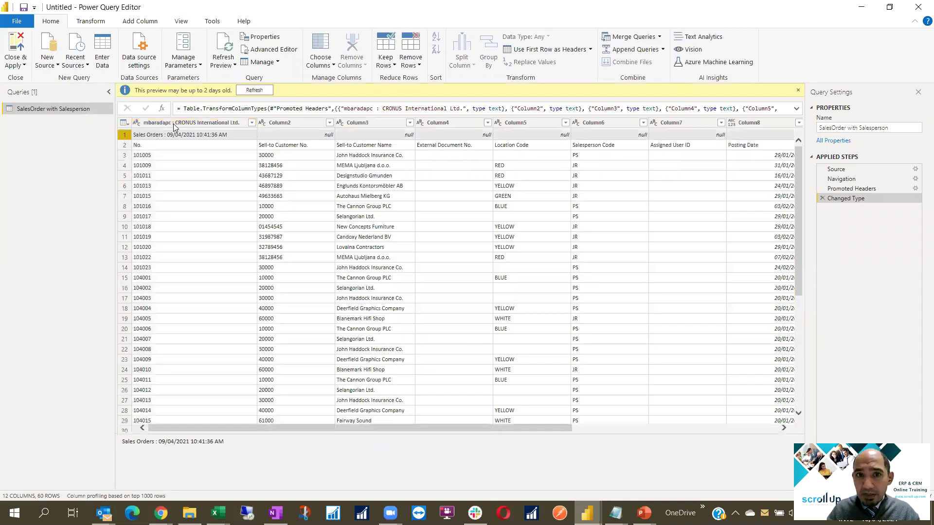
click(411, 63)
click(354, 141)
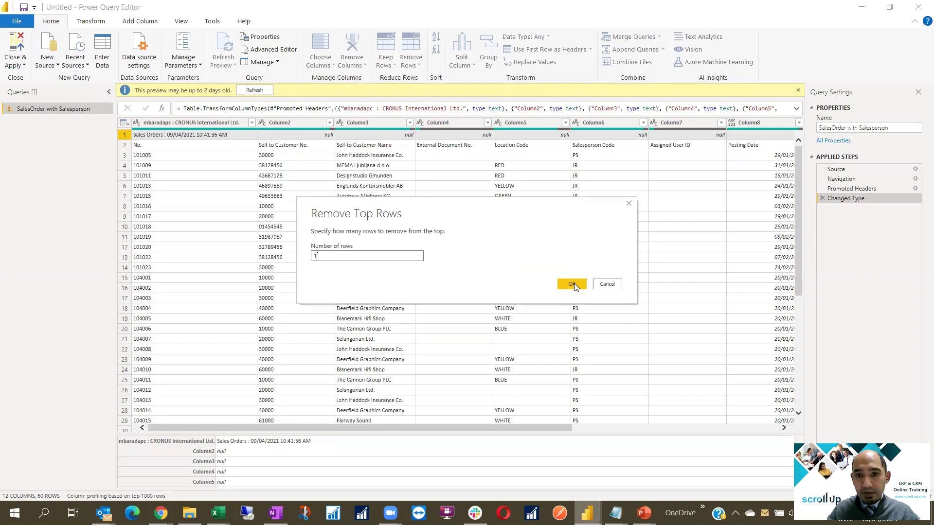
key(Escape)
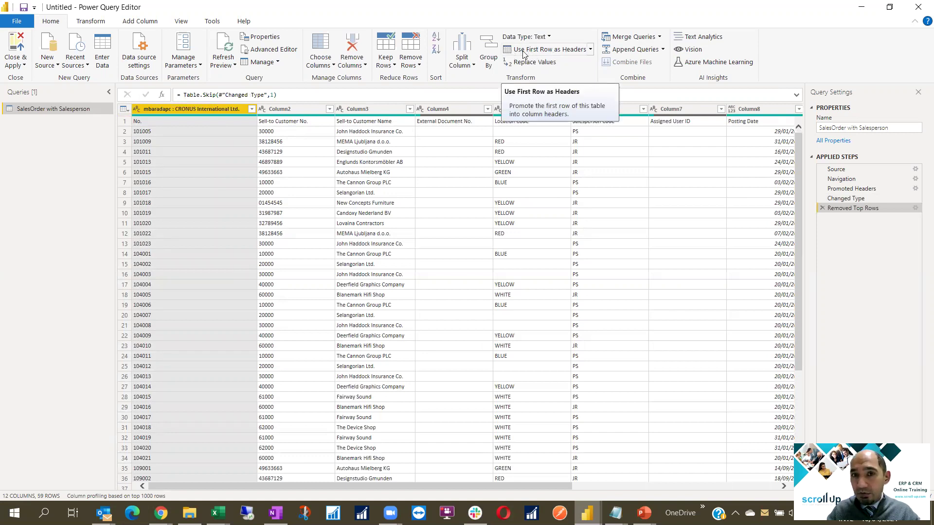
Use the first row as column headers in the sales order query and check the columns across to Amount Including VAT
click(541, 52)
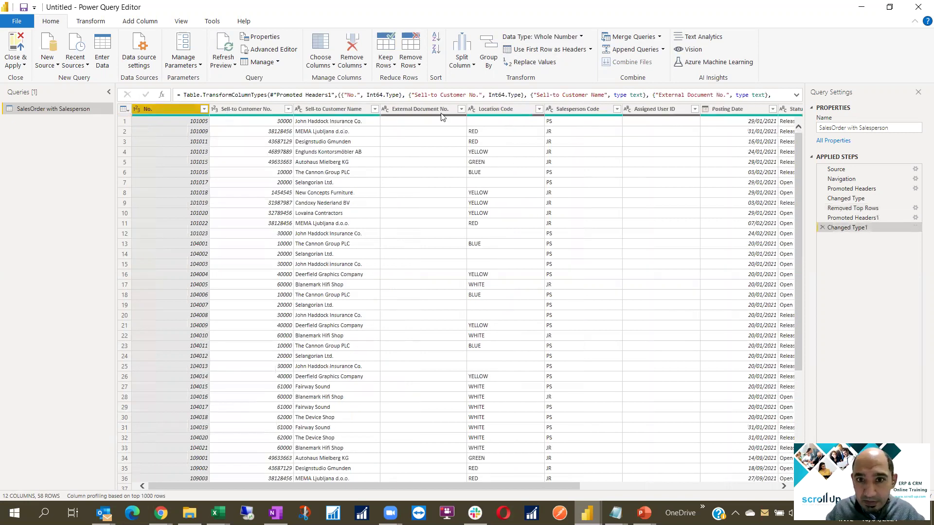
ctrl+click(583, 110)
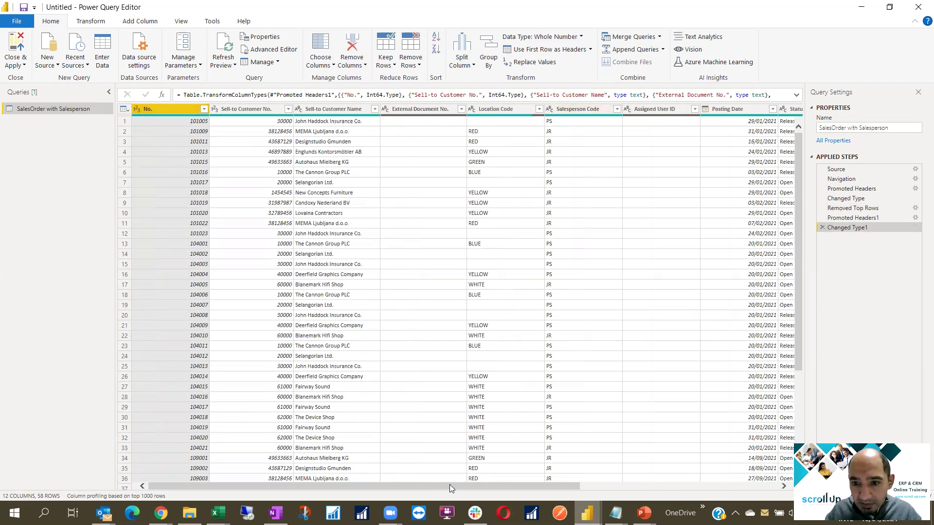
drag(450, 484, 571, 484)
scroll(646, 104, right, 3)
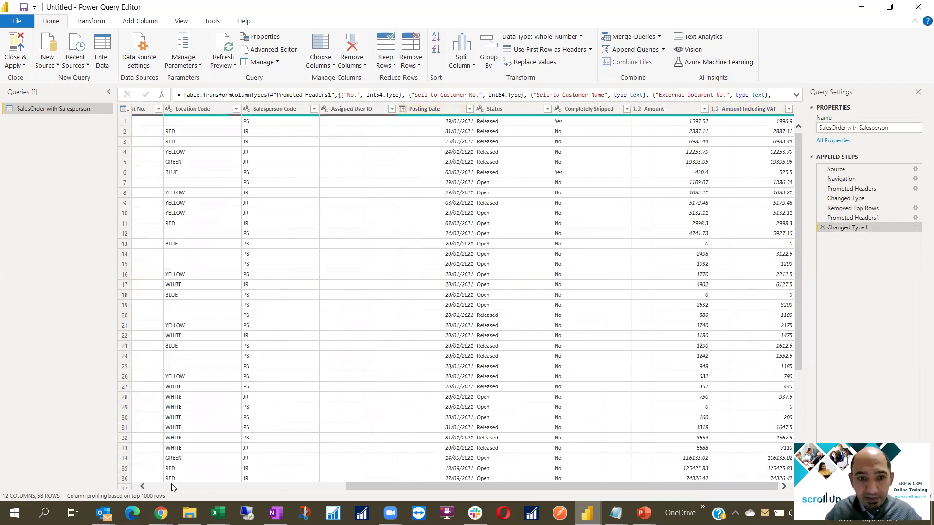
scroll(269, 340, left, 2)
scroll(268, 340, left, 6)
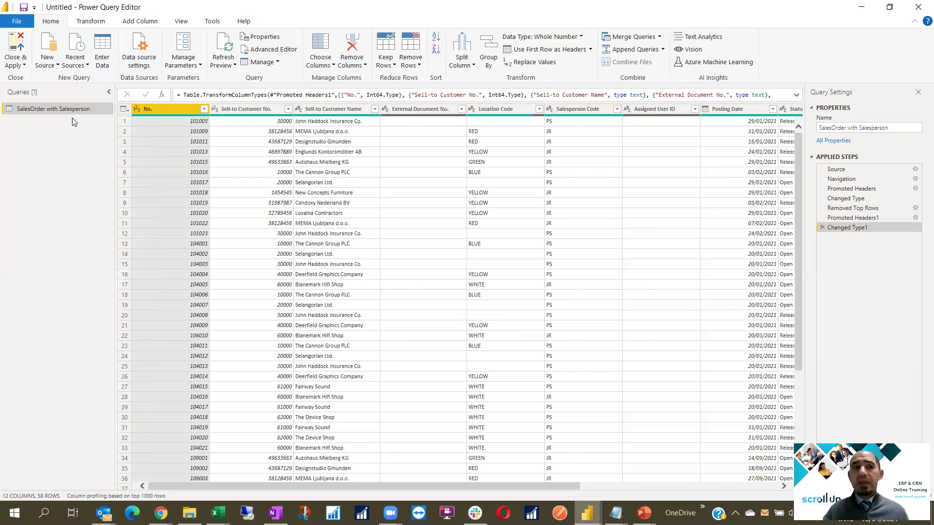
Open SalespeoplePurchasers.xlsx as a new Excel source in Power Query Editor
click(49, 65)
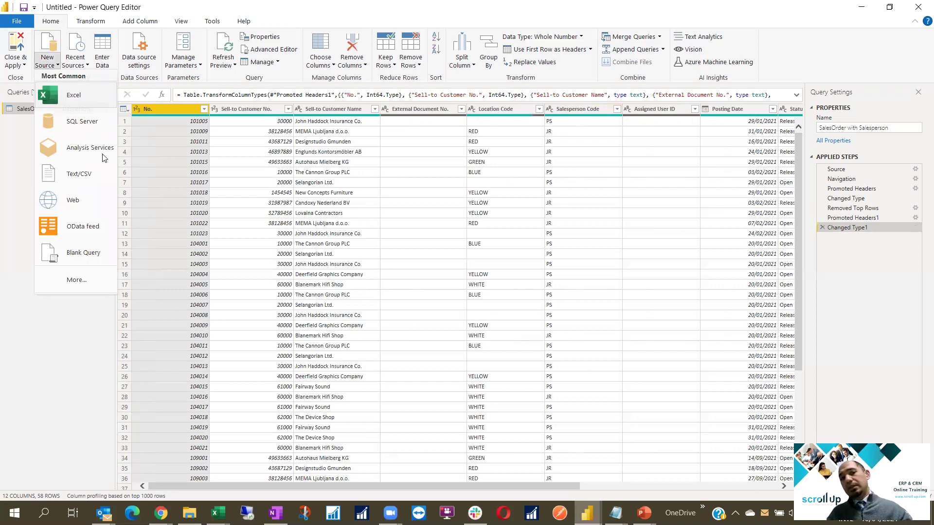
key(Return)
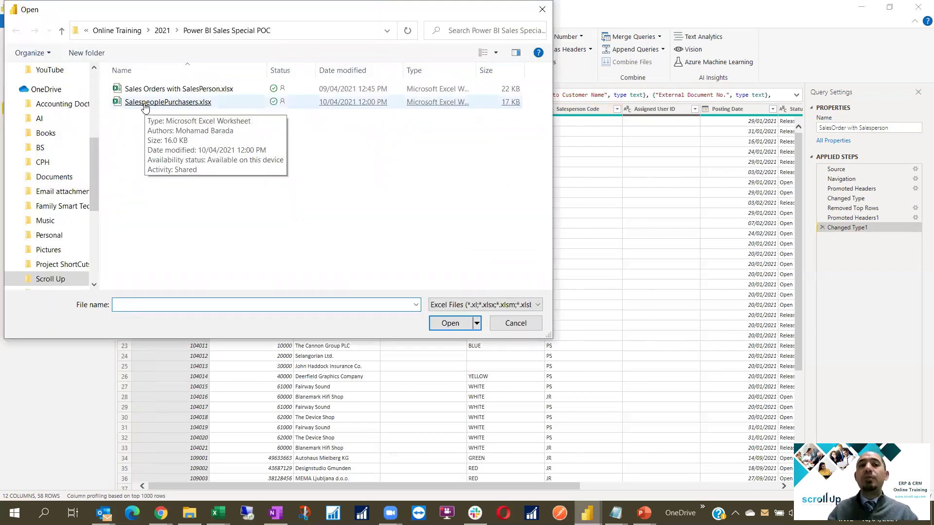
key(Escape)
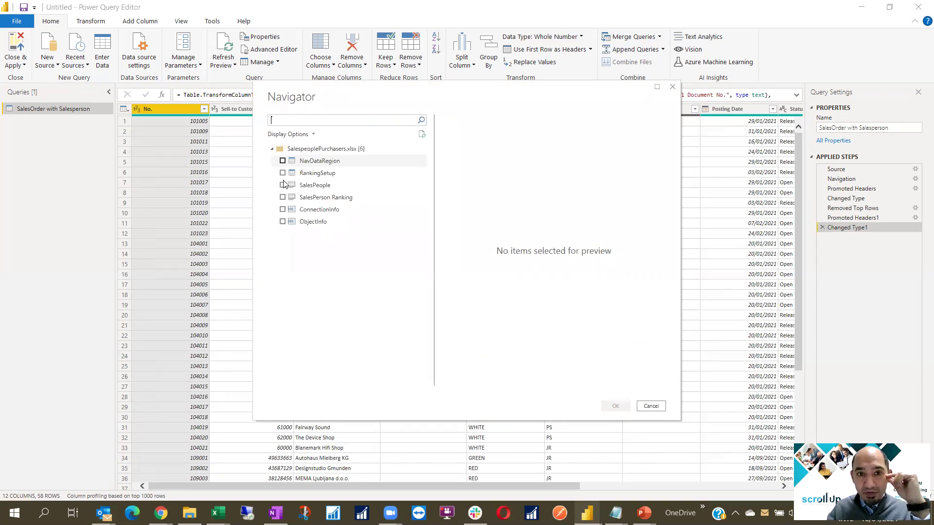
Preview the SalesPeople and SalesPerson Ranking sheets and import both as queries
click(307, 188)
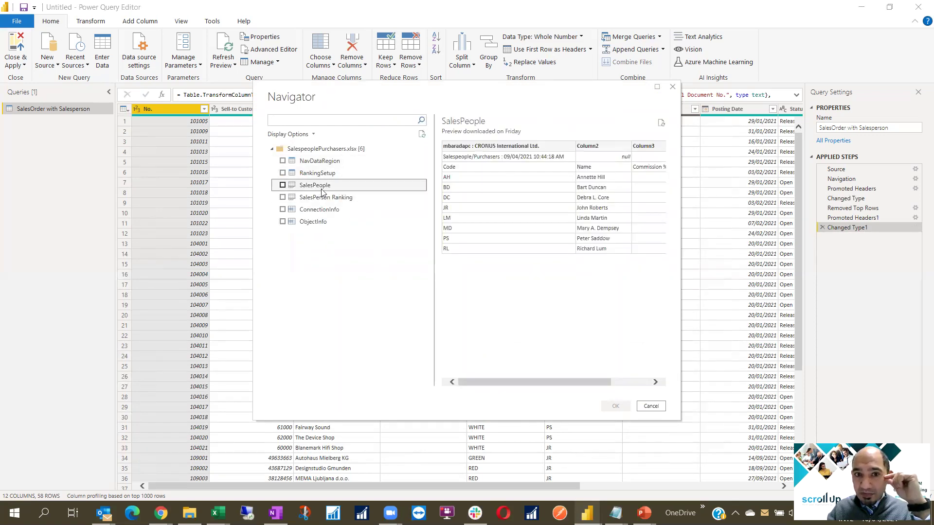
click(283, 185)
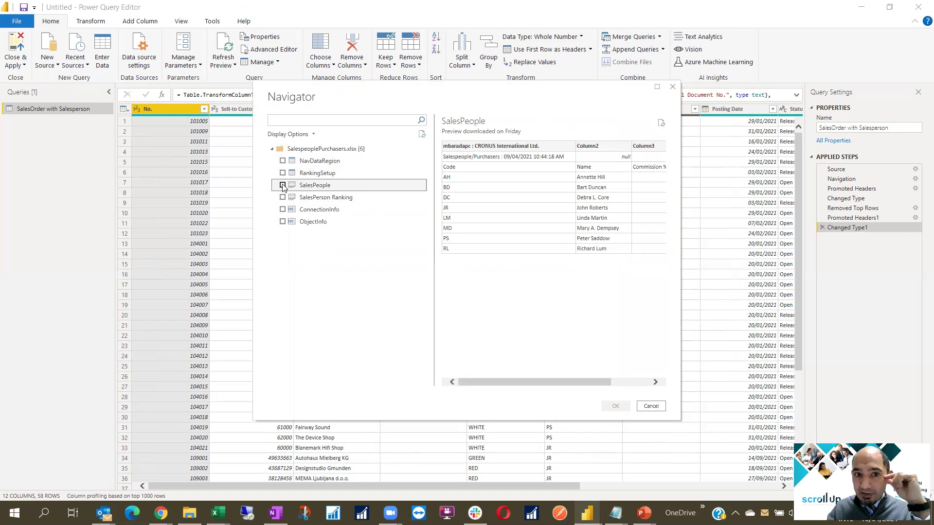
click(321, 200)
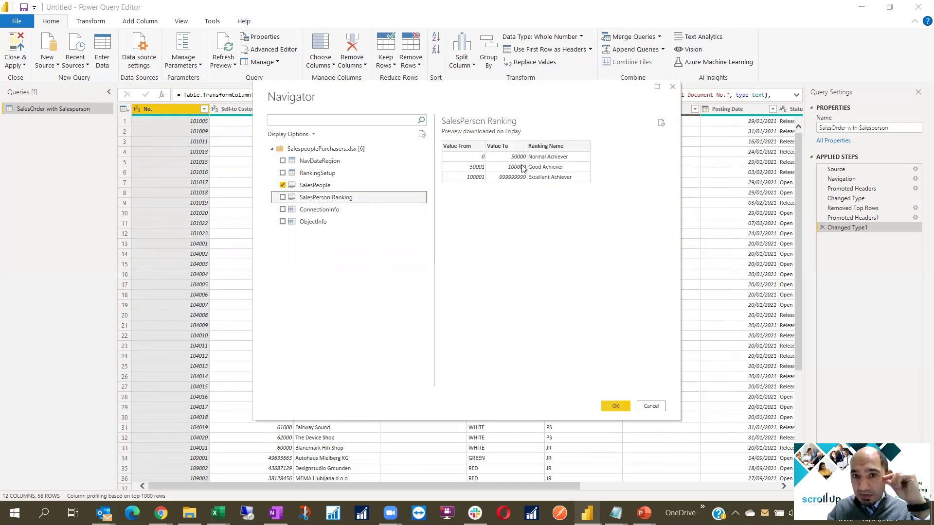
click(283, 197)
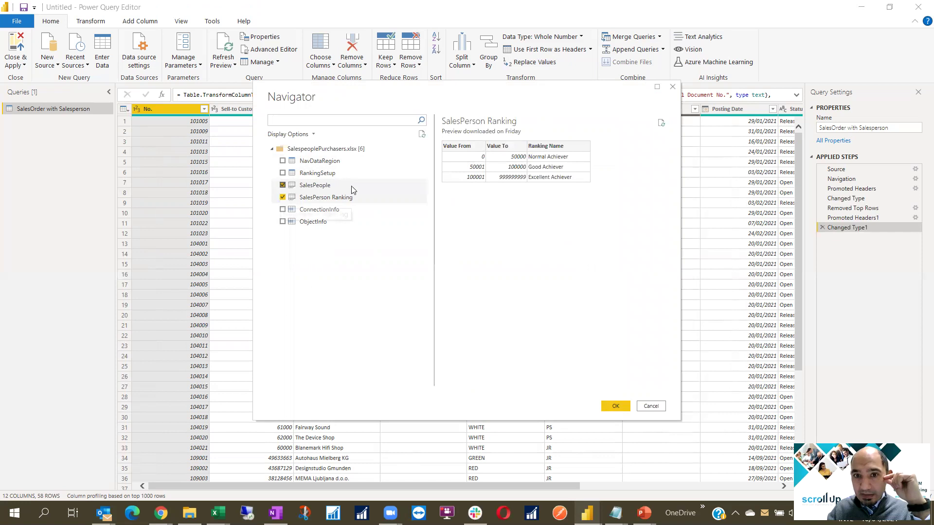
click(615, 407)
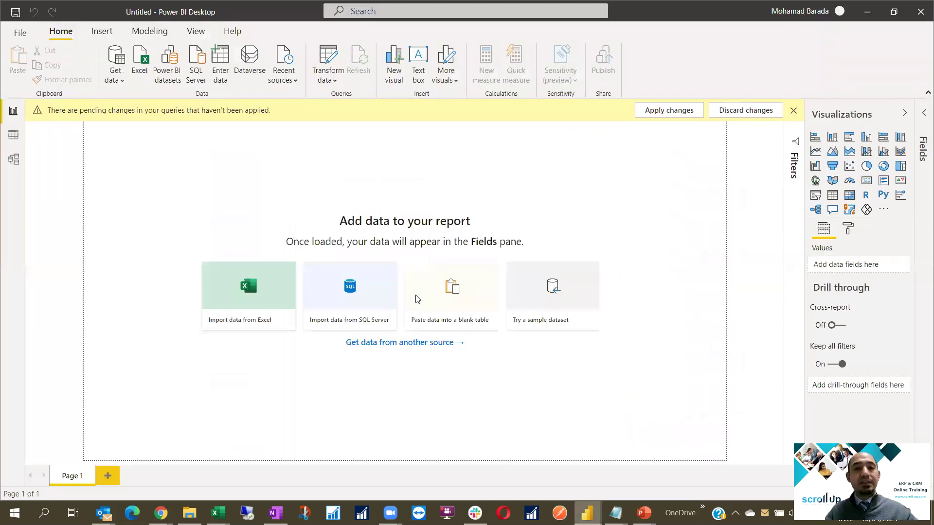
Switch to Power Query Editor and remove the top 1 row from the SalesPeople query
key(alt+Tab)
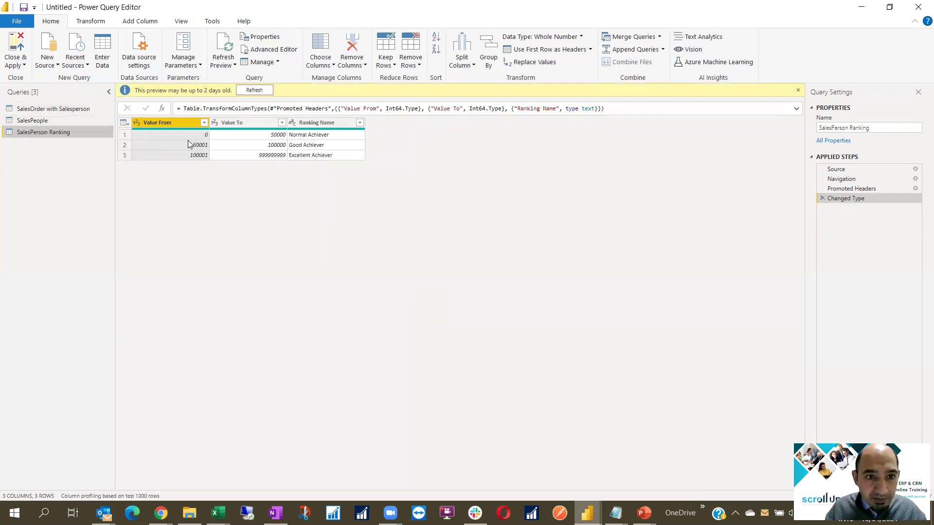
click(41, 120)
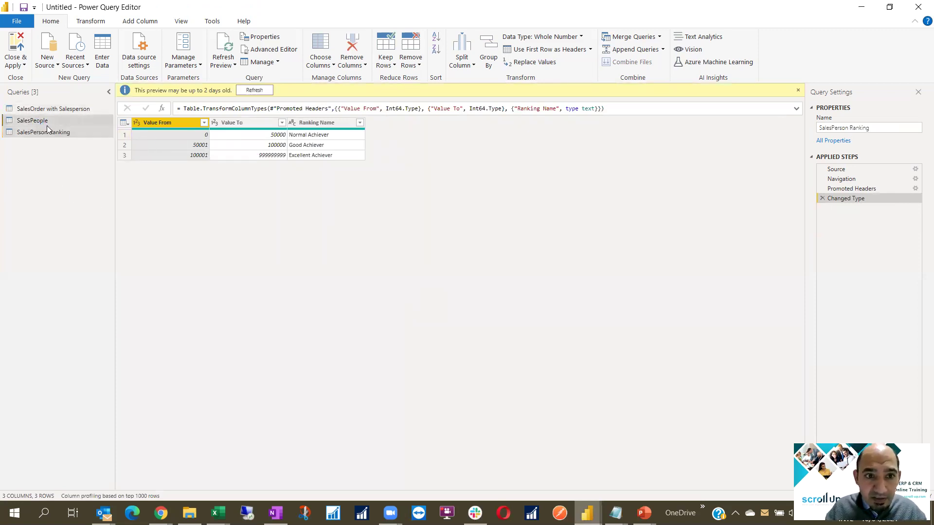
click(148, 138)
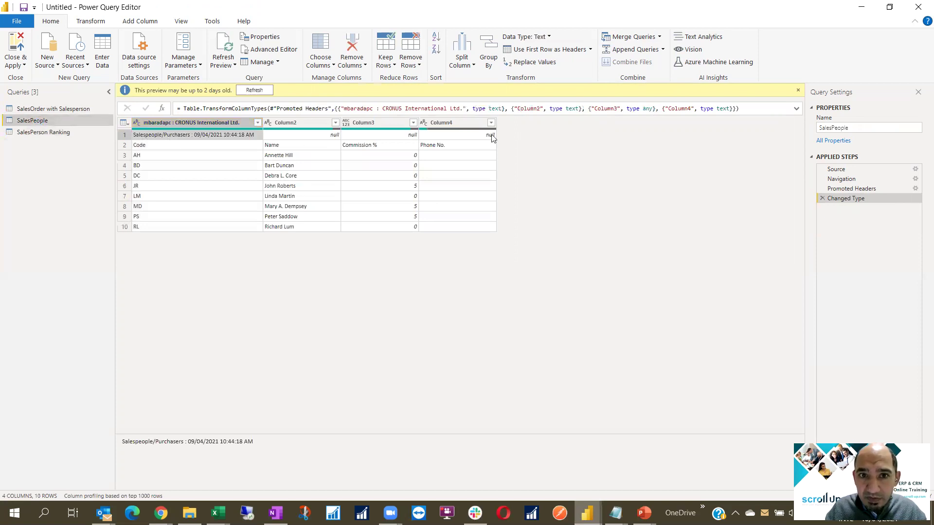
click(408, 66)
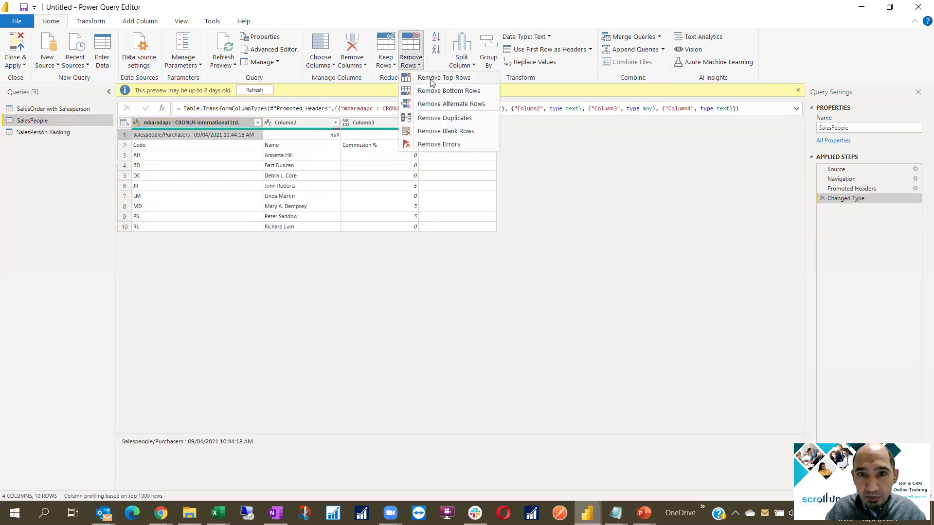
click(440, 82)
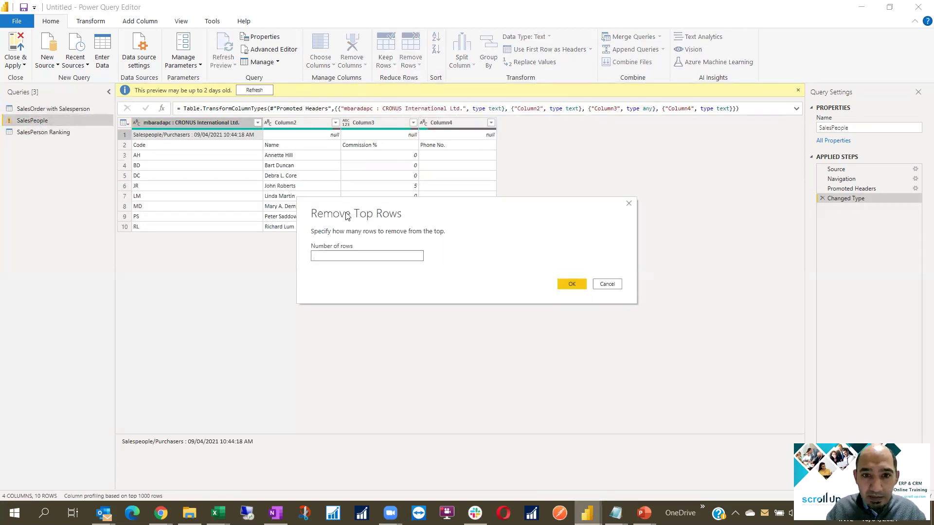
text(1)
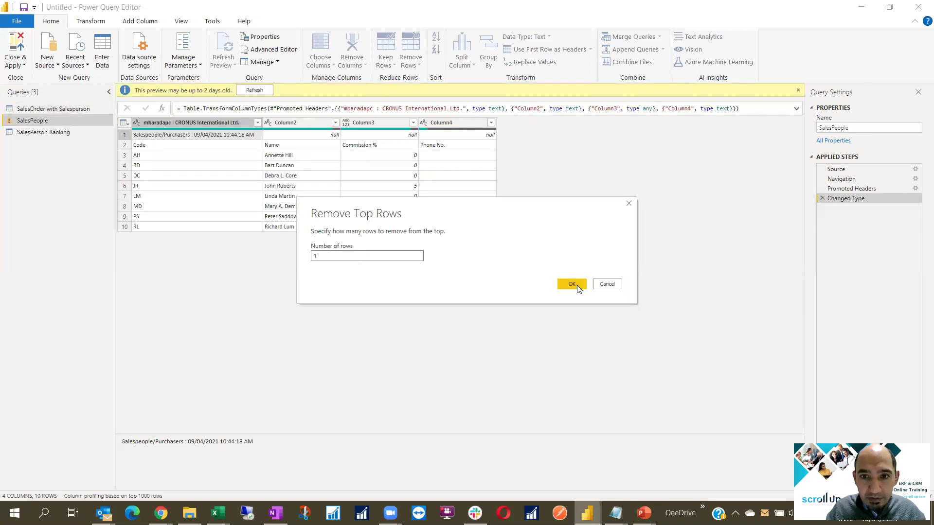
click(577, 285)
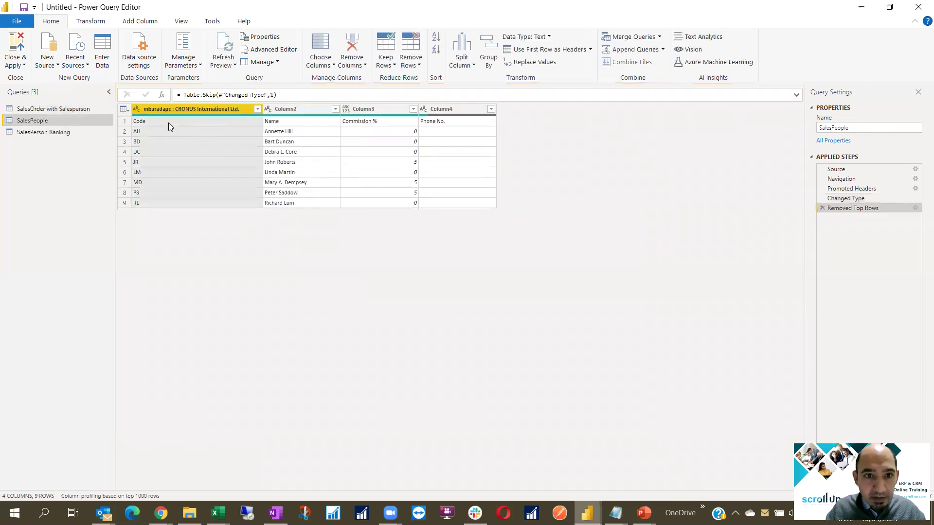
Use the first row as column headers in the SalesPeople query and apply the query changes to the report
click(535, 50)
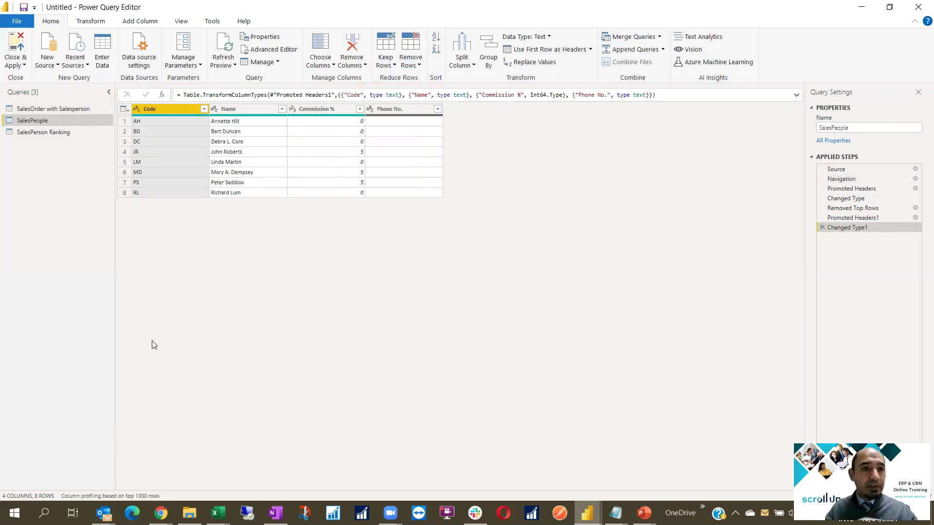
click(13, 46)
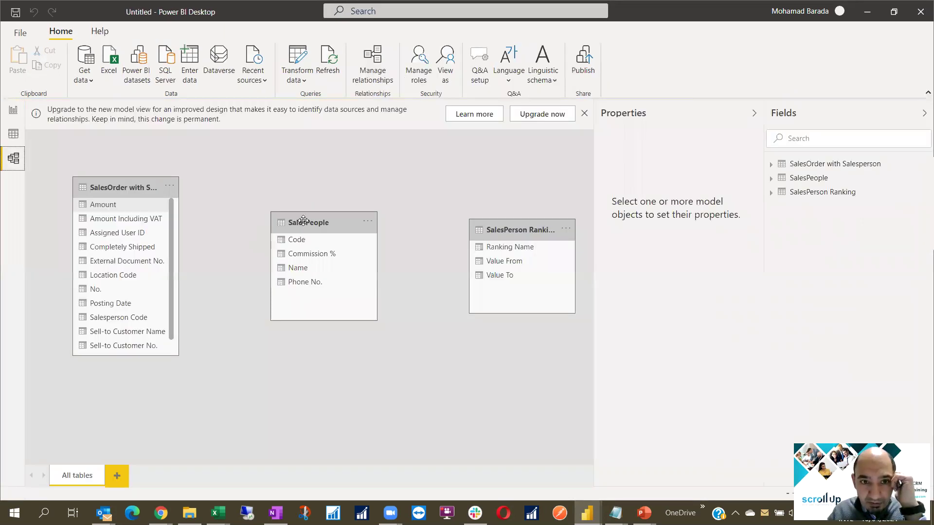
Reposition the SalesPeople and SalesPerson Ranking tables in the model, and relate Salesperson Code in the sales order table to Code in SalesPeople
click(298, 221)
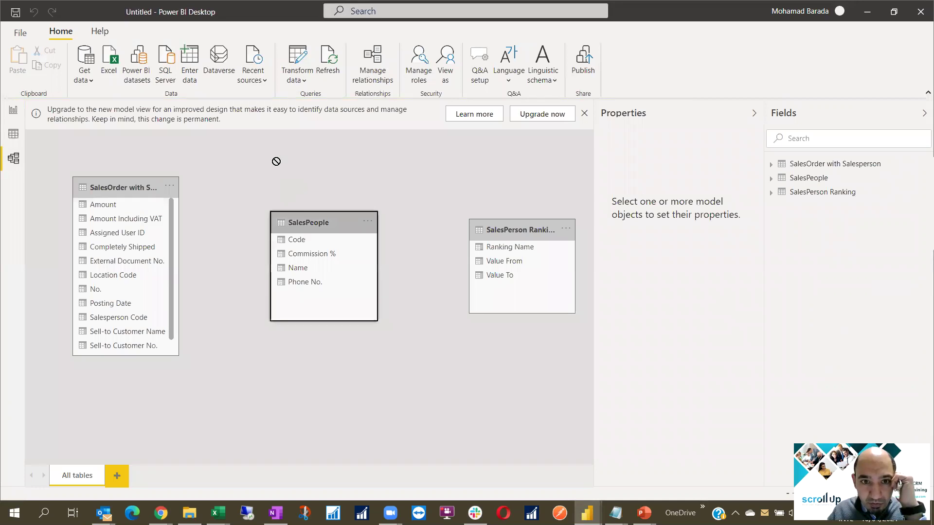
drag(510, 223, 419, 273)
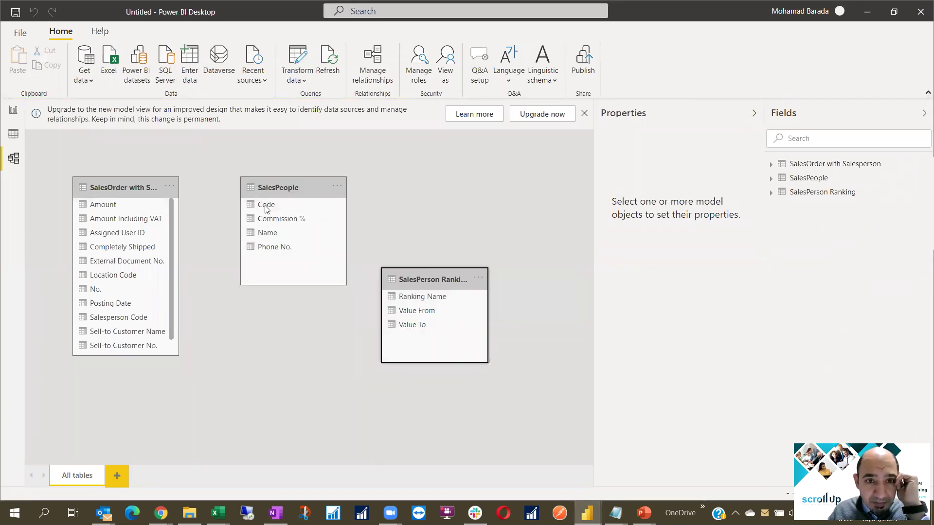
click(172, 223)
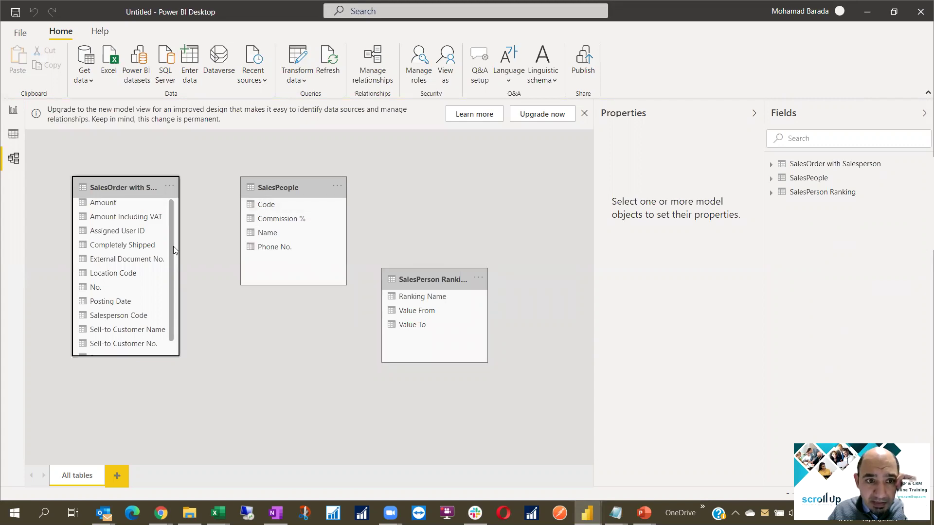
scroll(116, 268, down, 1)
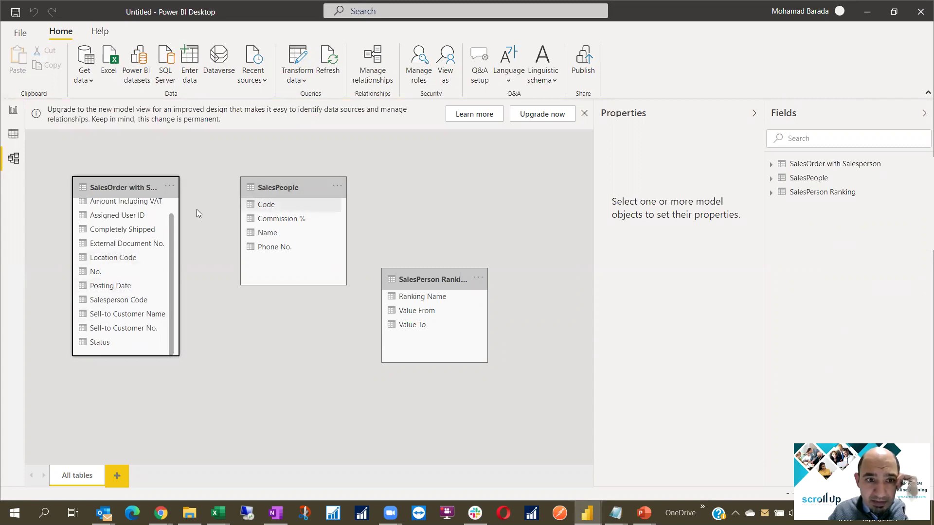
drag(111, 300, 258, 205)
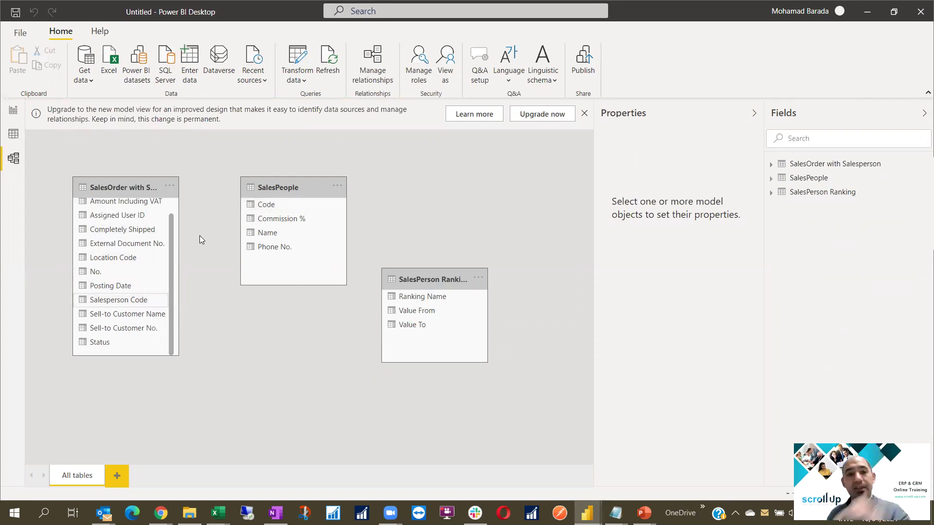
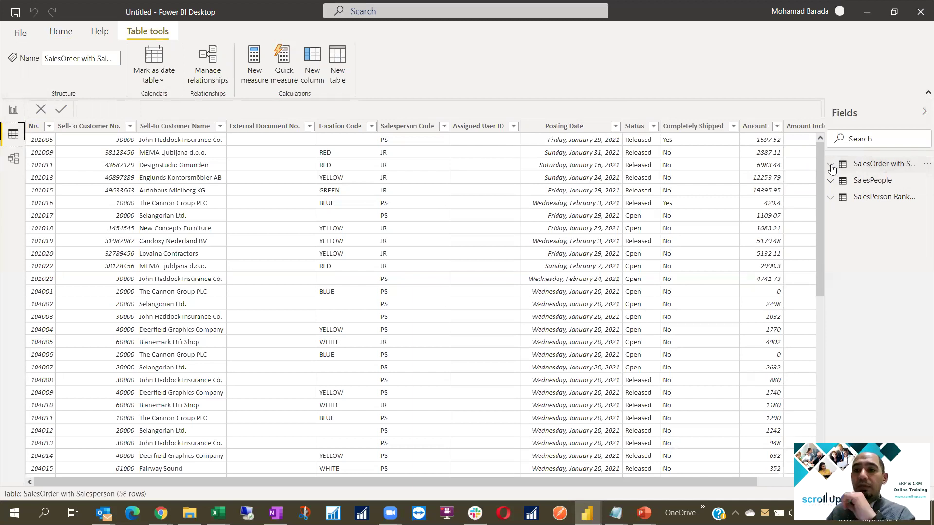
Create a Total Sales measure in the SalesOrder with Salesperson table that sums its Amount Including VAT column
click(831, 169)
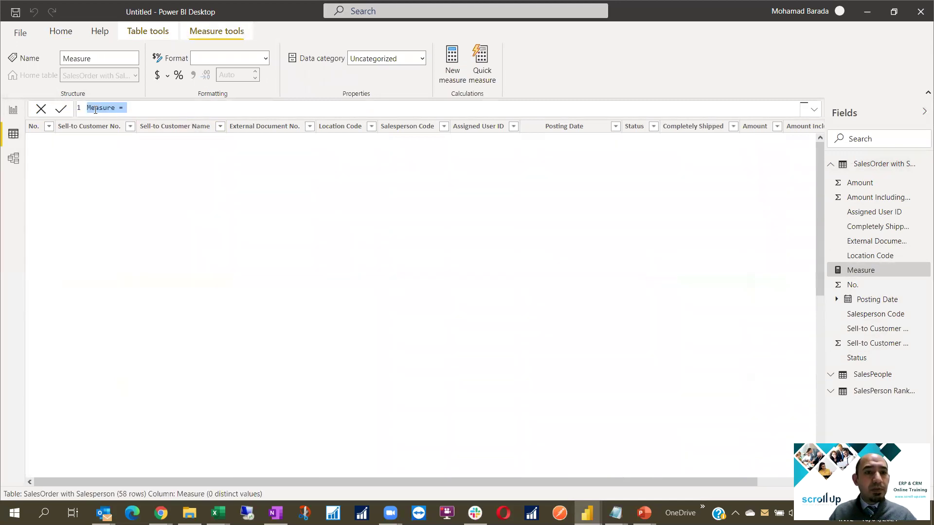
drag(116, 107, 81, 108)
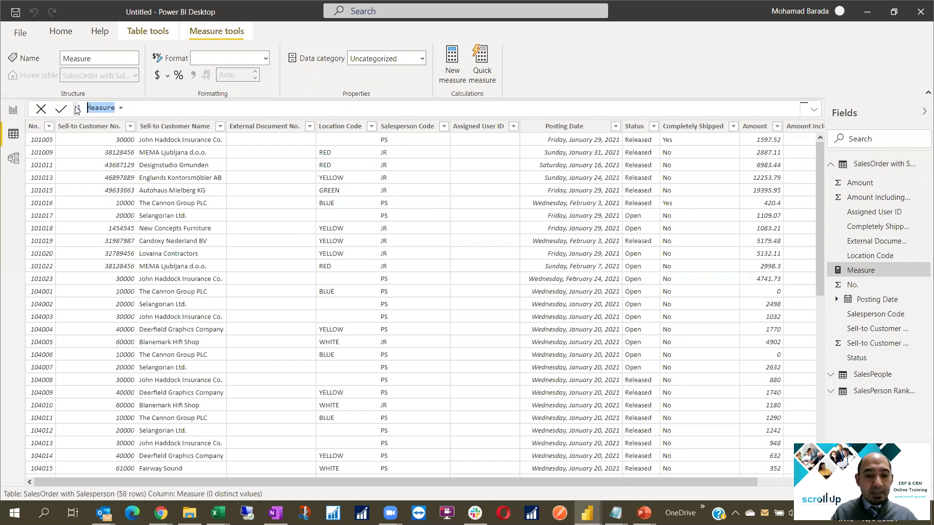
text(T)
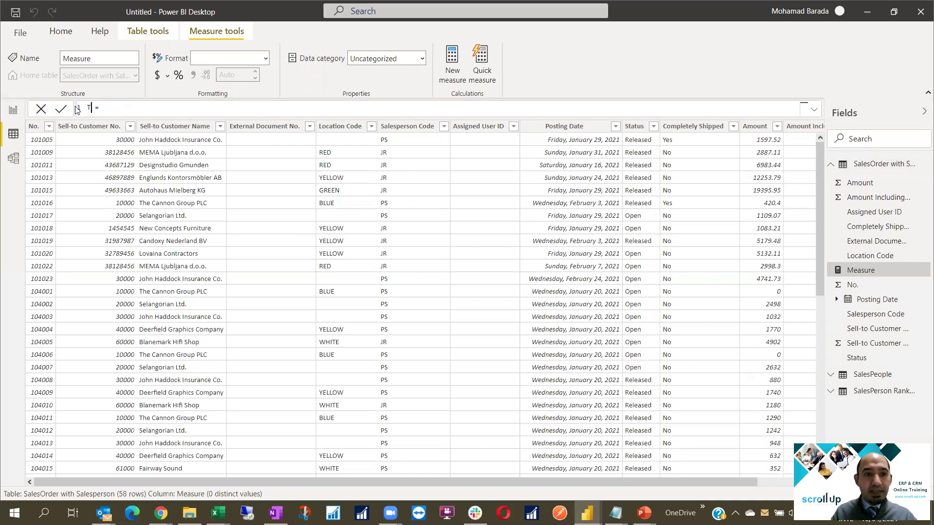
text(otal S)
text(ales)
key(End)
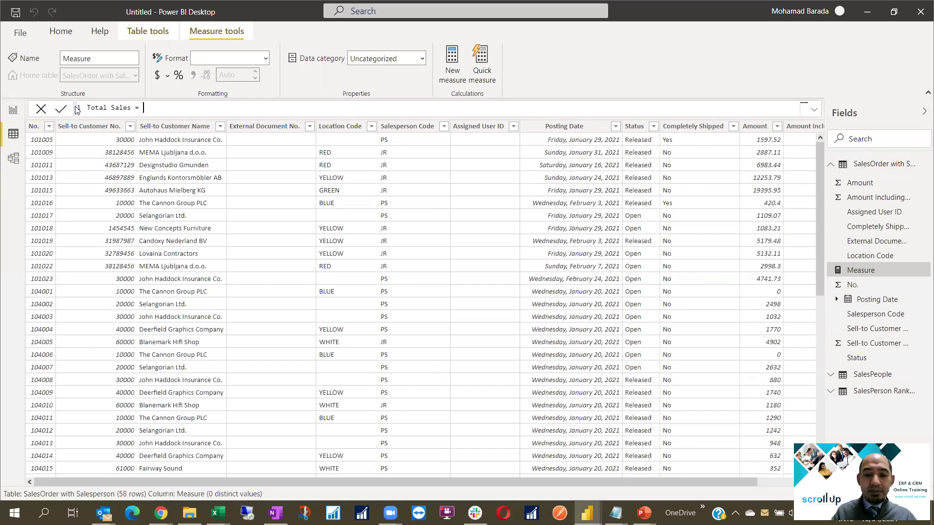
text(SUM()
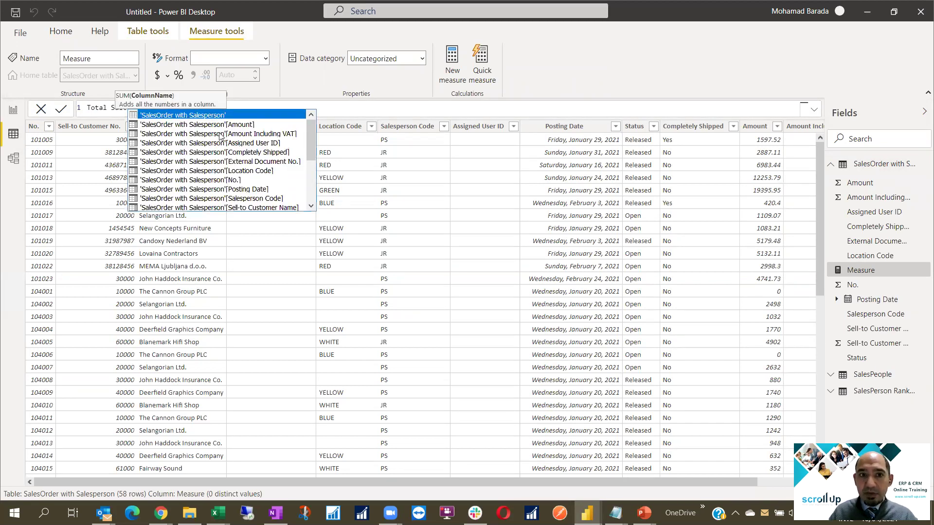
click(220, 133)
text())
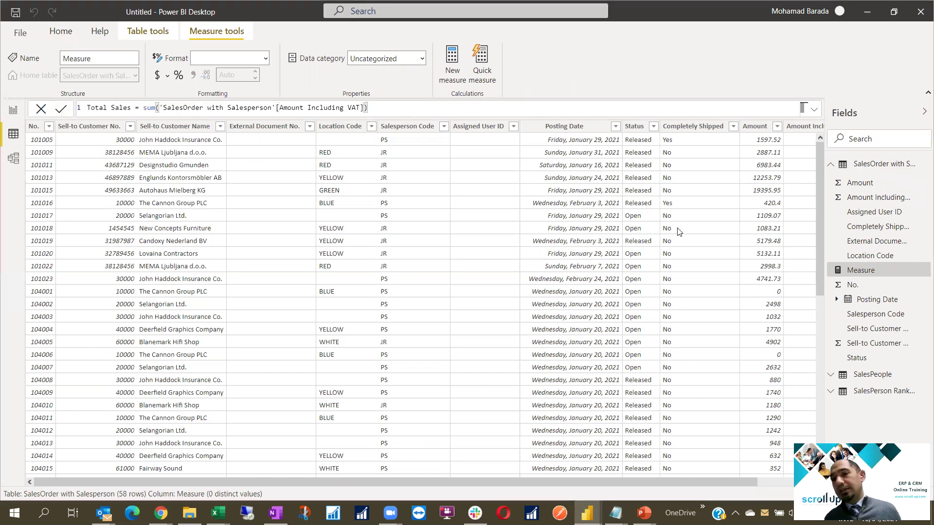
key(Return)
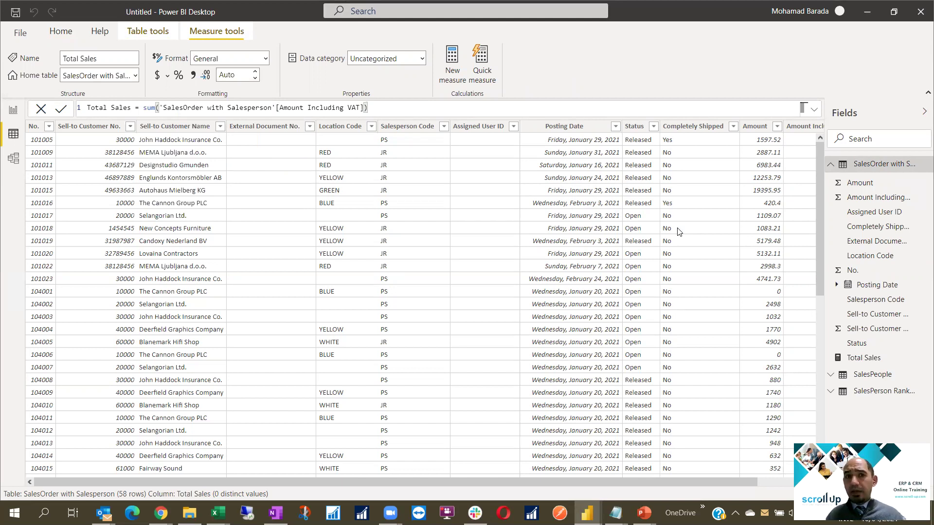
Add a new calculated table and name it Sales Summary in its formula
click(829, 175)
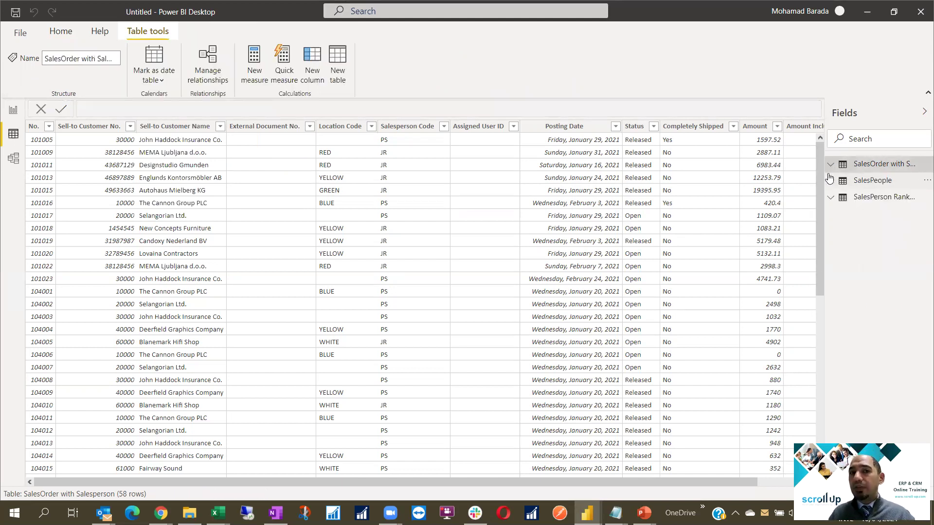
click(337, 63)
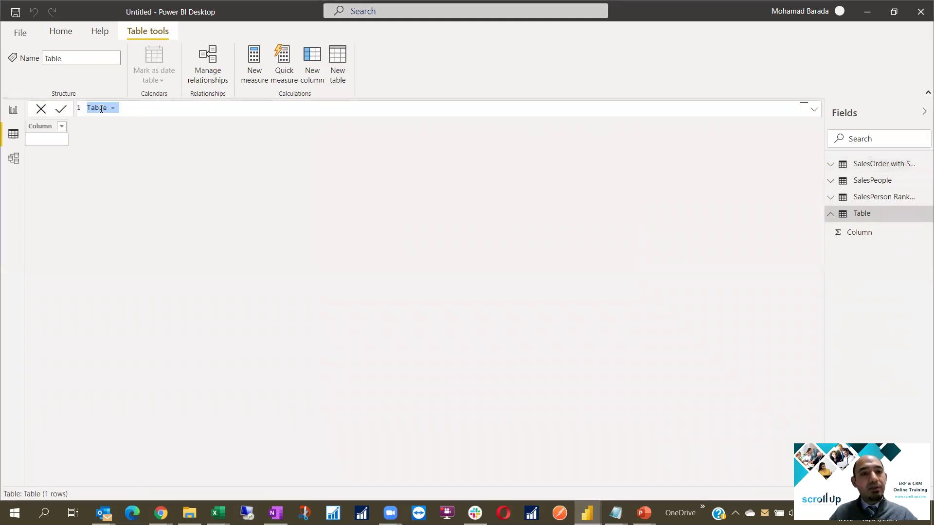
click(100, 108)
double_click(83, 112)
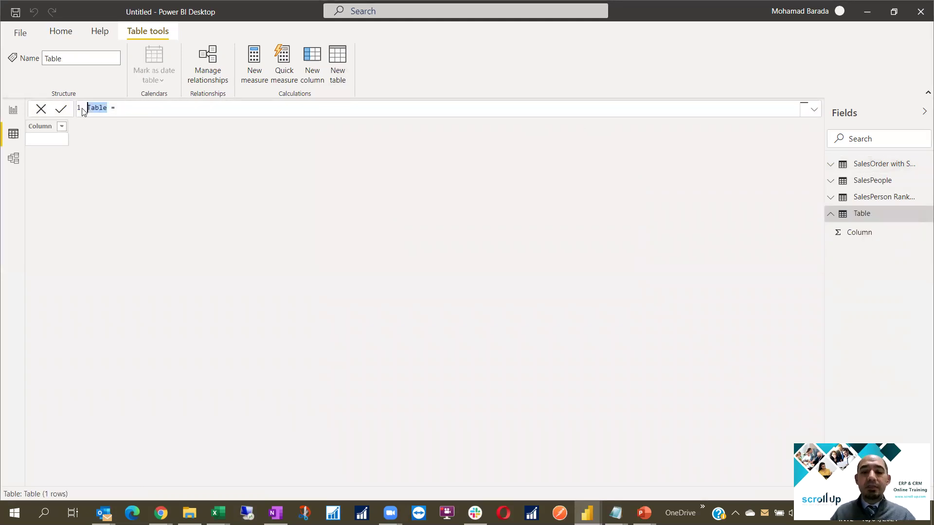
text(Sales )
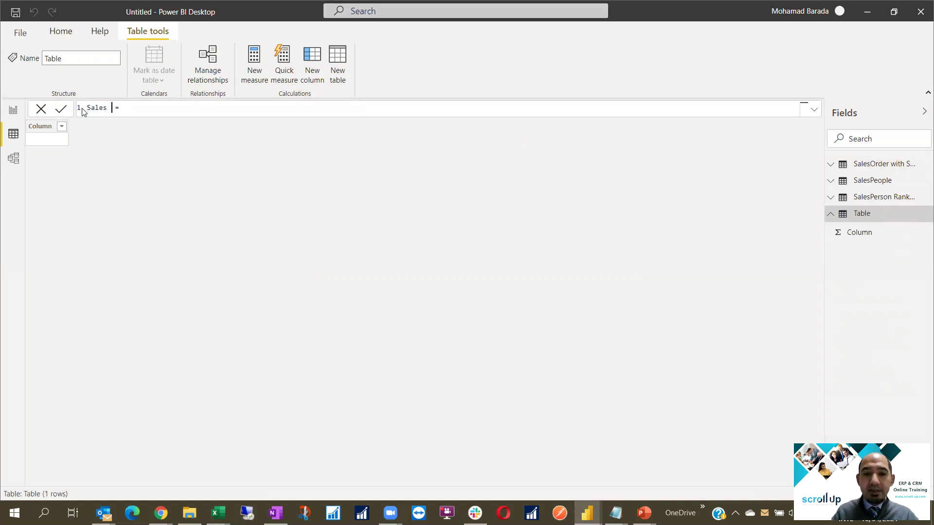
text(Summary )
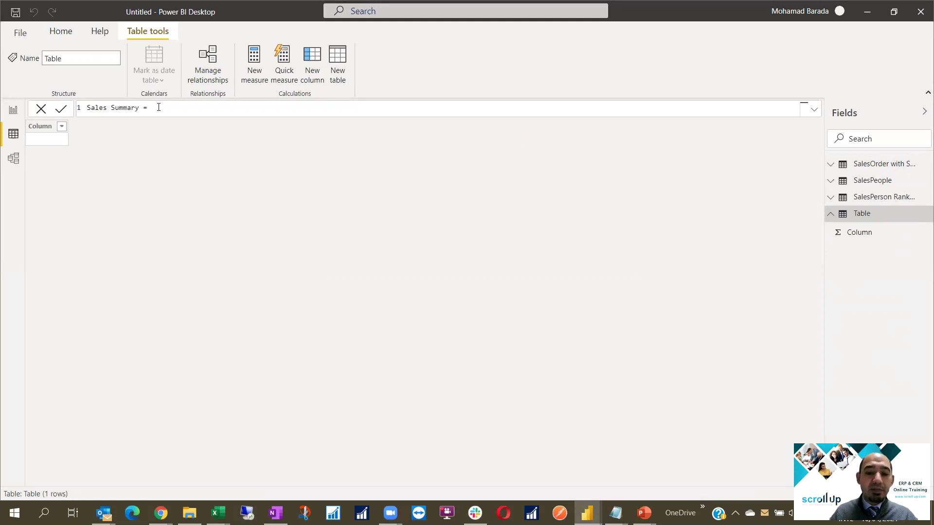
Start the Sales Summary formula with SUMMARIZE, using 'SalesOrder with Salesperson' as the source table
text(summ)
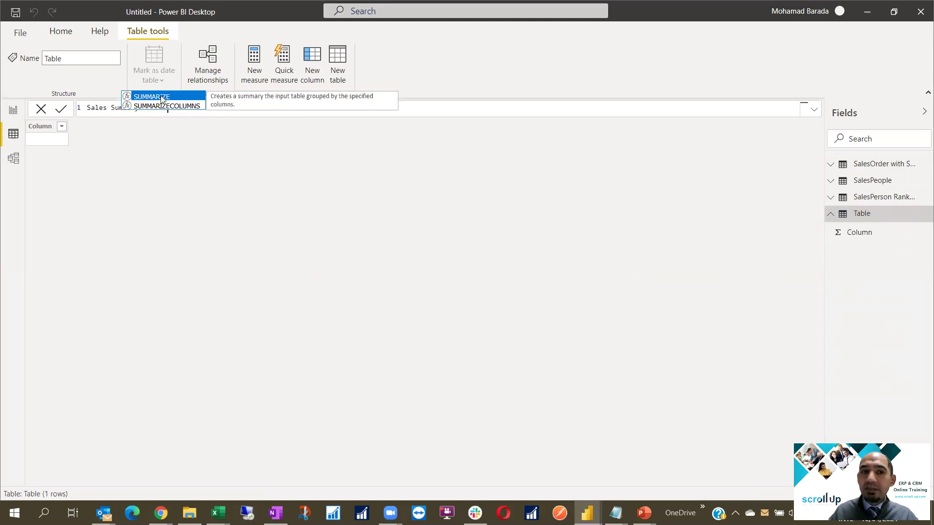
key(Tab)
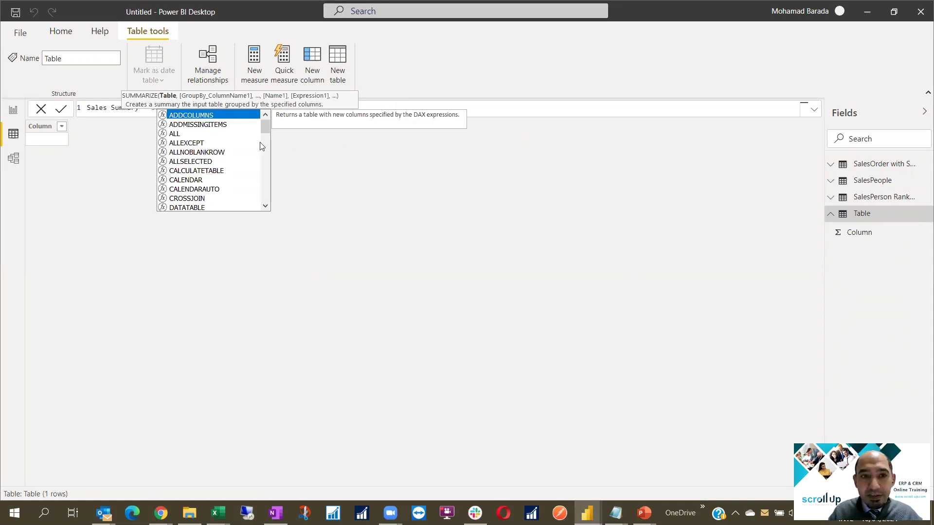
key(BackSpace)
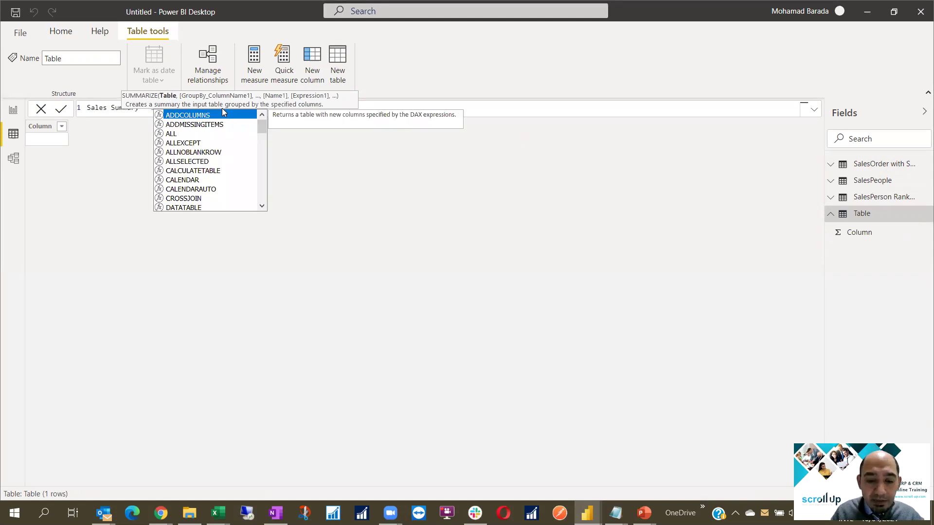
text(Sales)
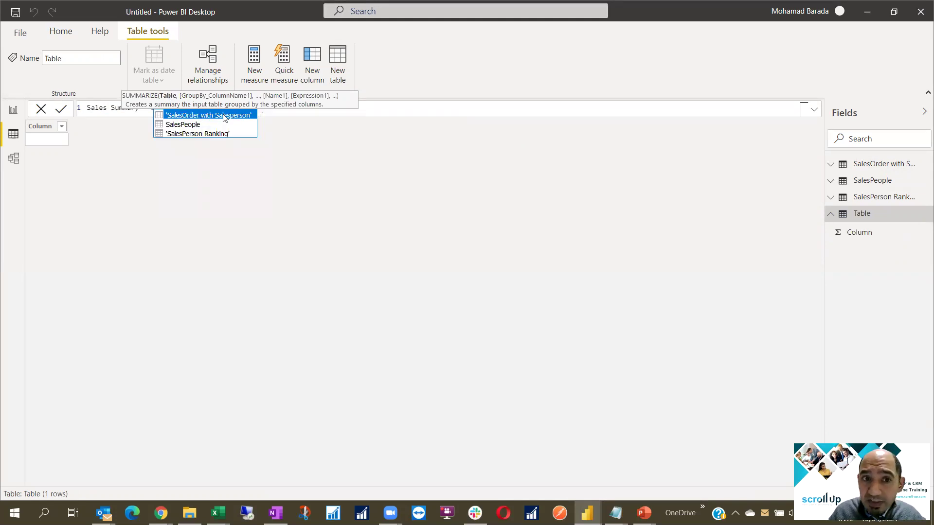
click(225, 116)
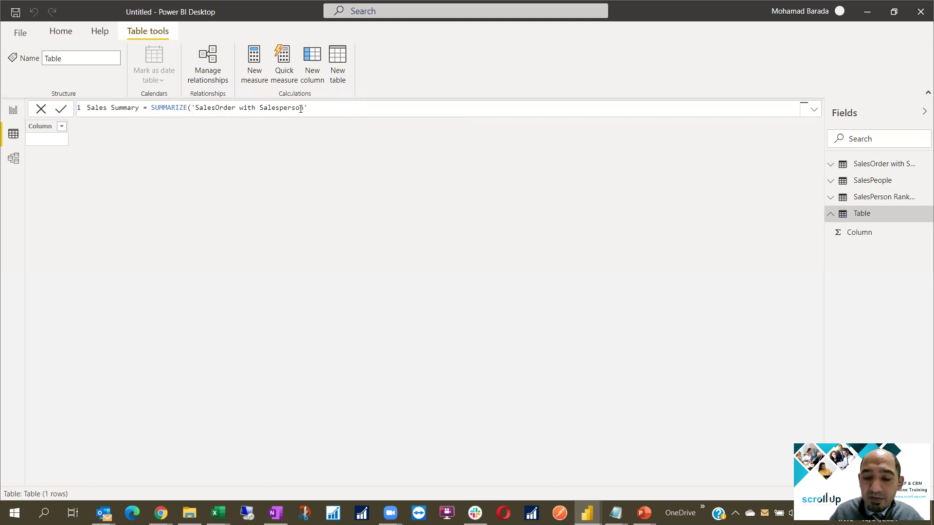
Group the summary by the sales order table's Salesperson Code and by the MonthNo of its Posting Date
text(,)
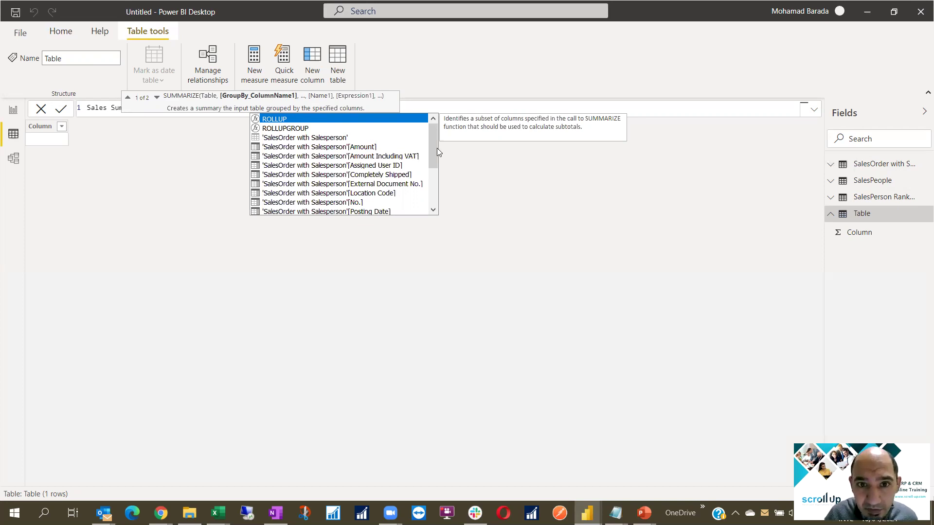
scroll(370, 168, down, 2)
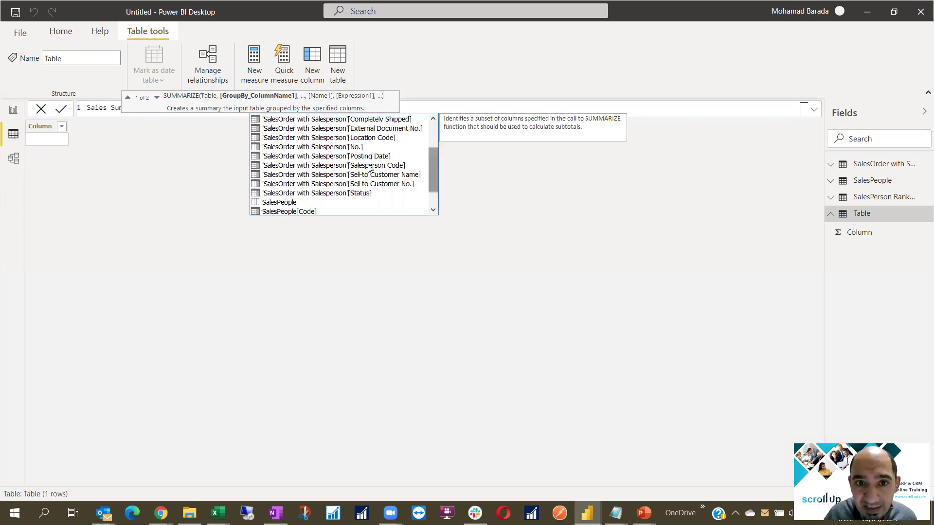
click(370, 165)
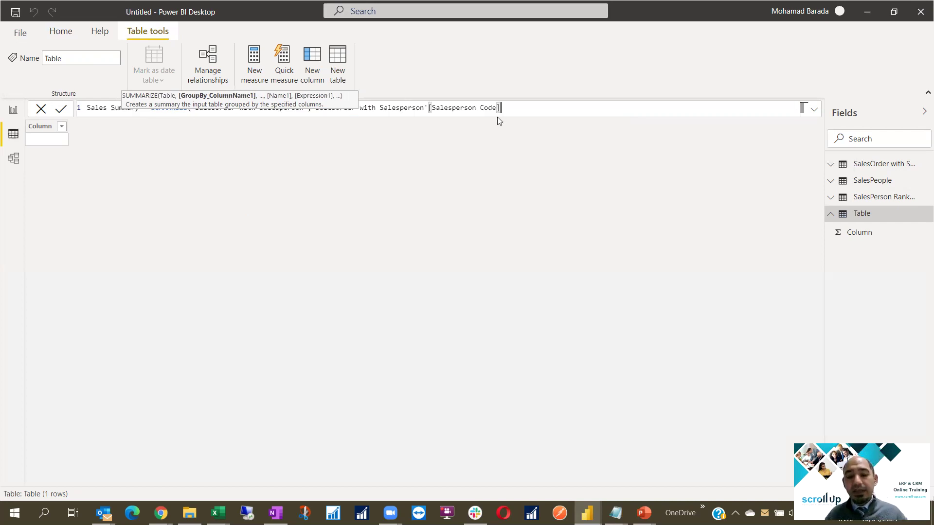
text(,)
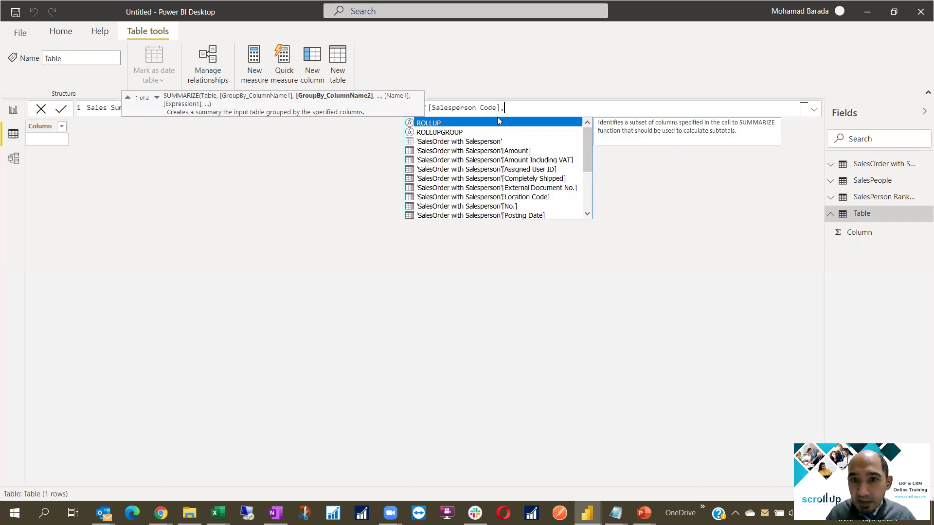
text(')
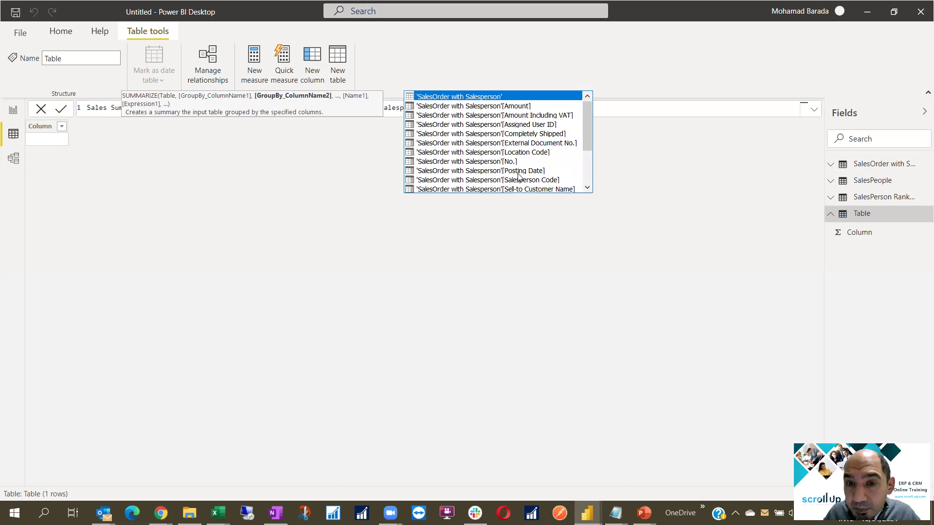
click(518, 171)
key(Tab)
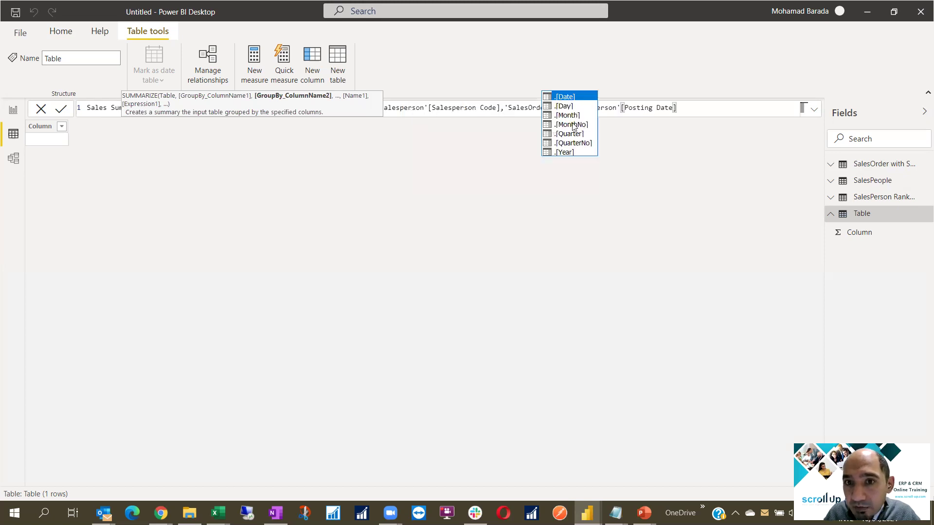
click(571, 125)
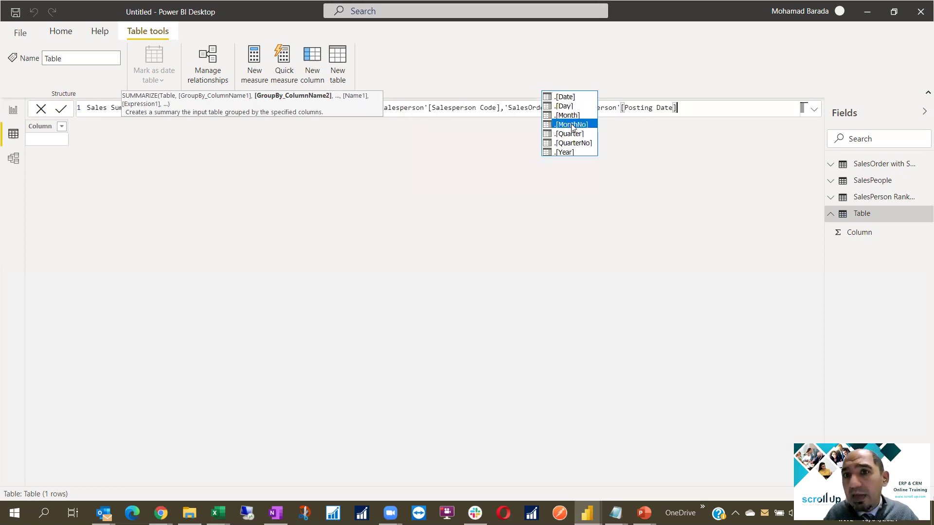
key(Tab)
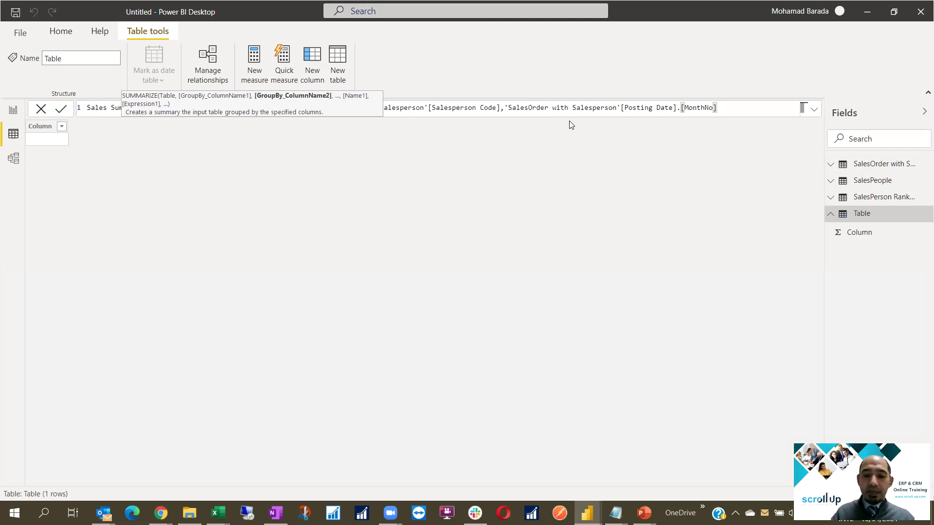
Add a "Total Sales" column based on the [Total Sales] measure, close the SUMMARIZE formula and commit the table
text(,)
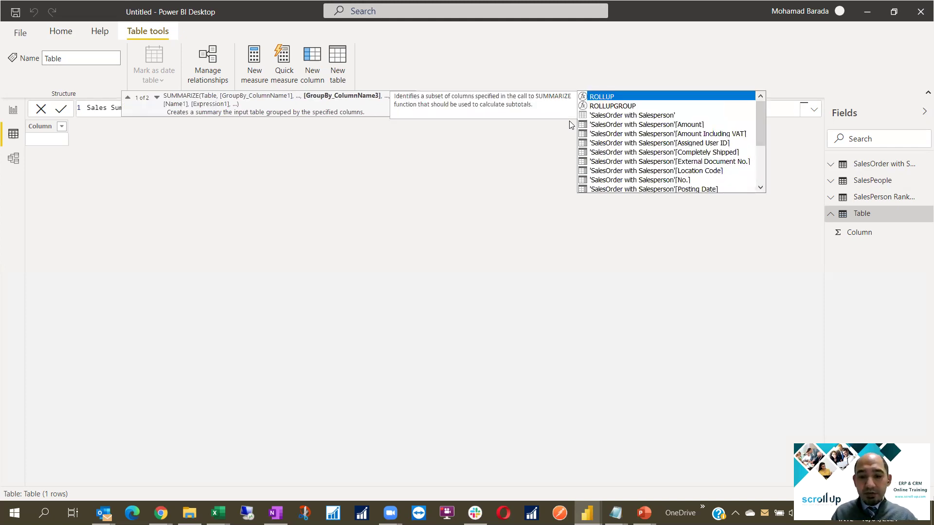
text("Total Sale)
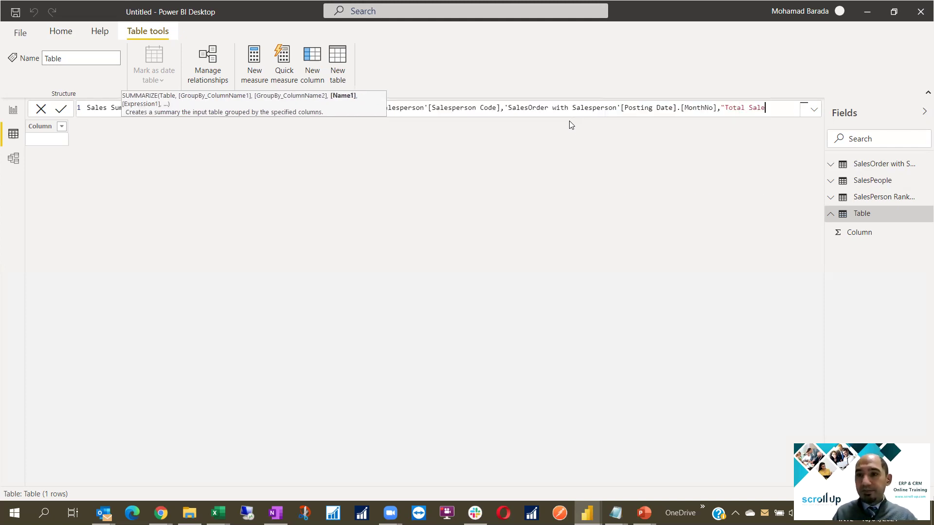
text(s")
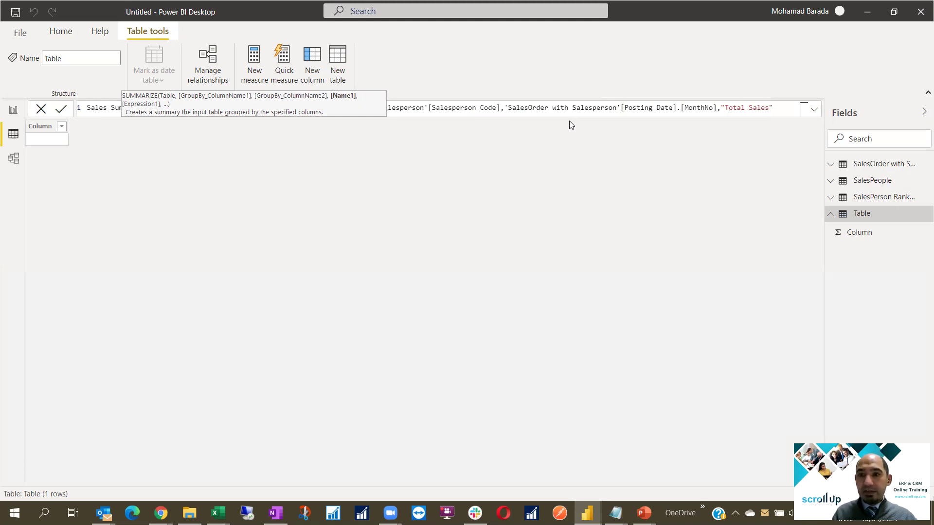
text(,)
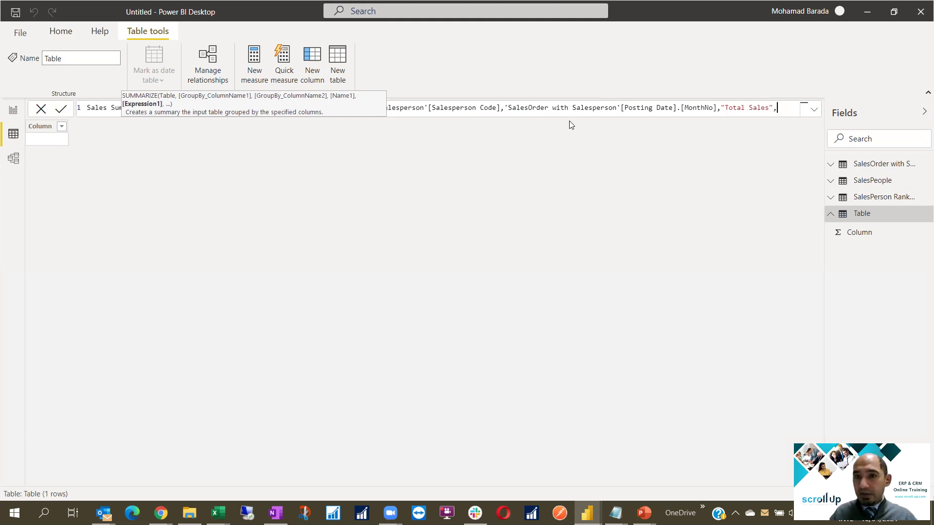
text(tot)
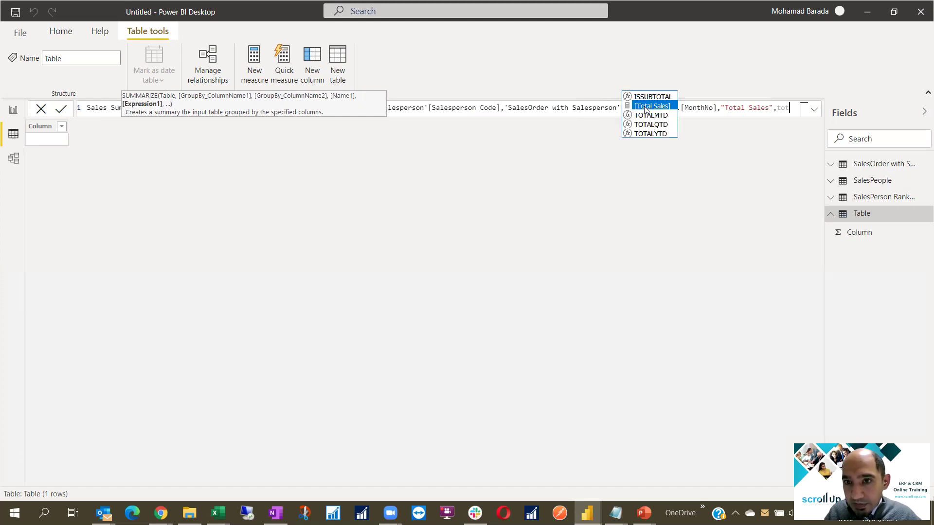
key(Tab)
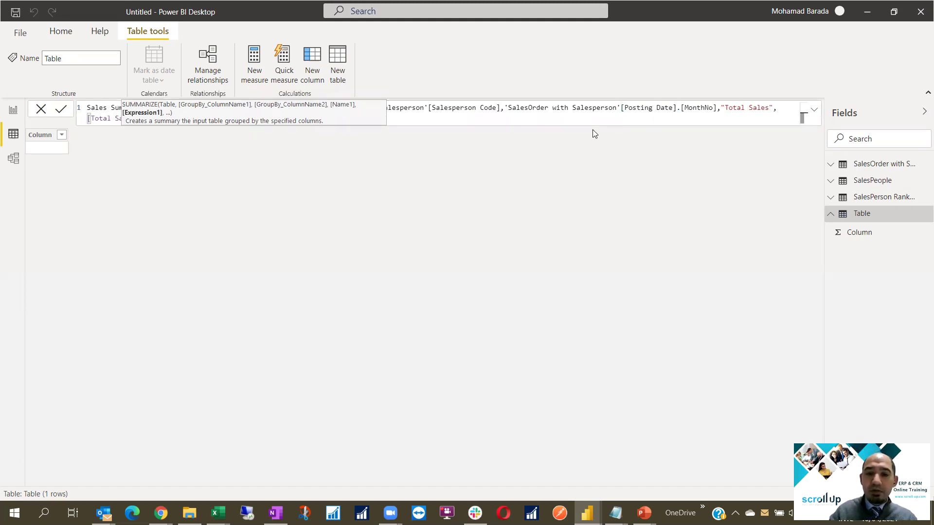
text())
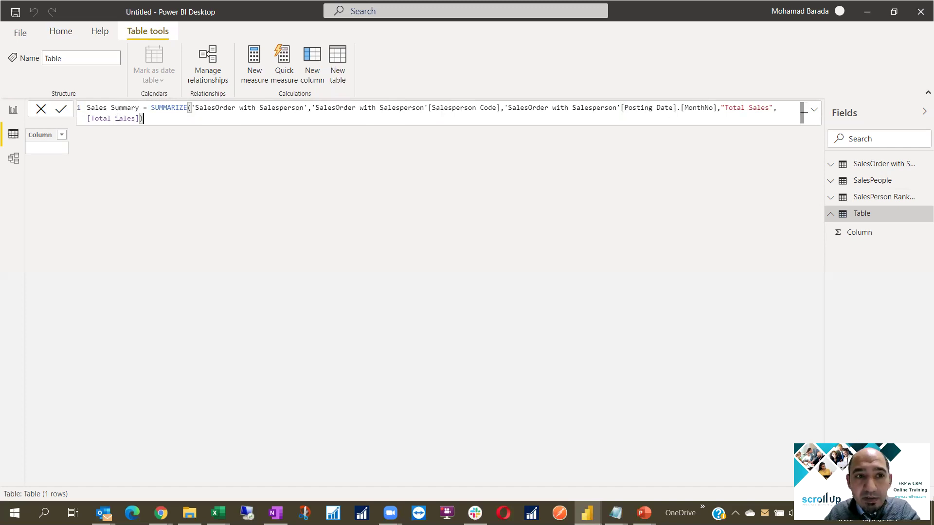
click(60, 110)
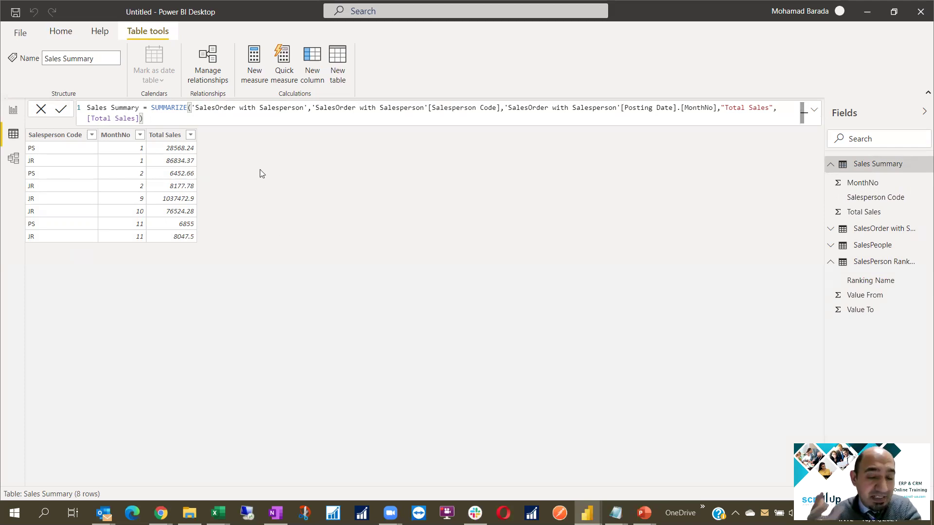
Add a calculated column named Monthly Ranking to Sales Summary and open its formula with CALCULATE( followed by a new line
click(310, 69)
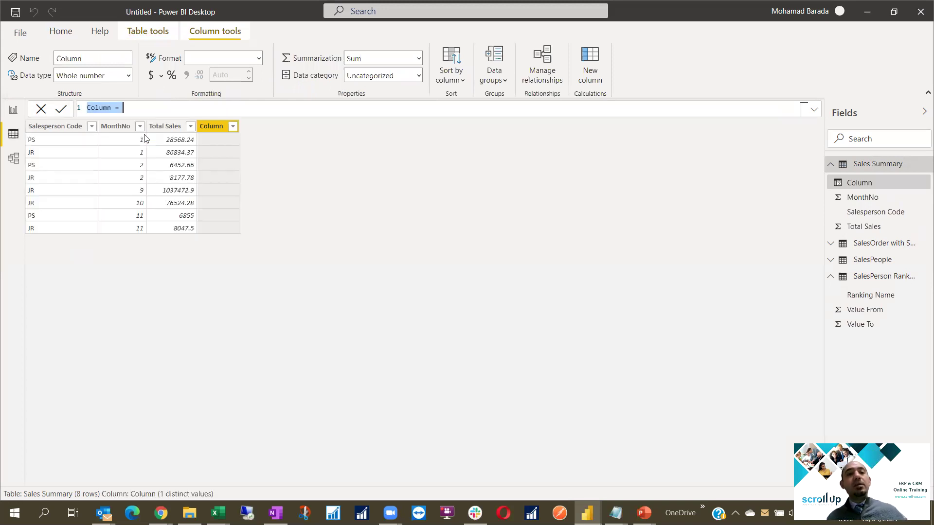
text(Mo)
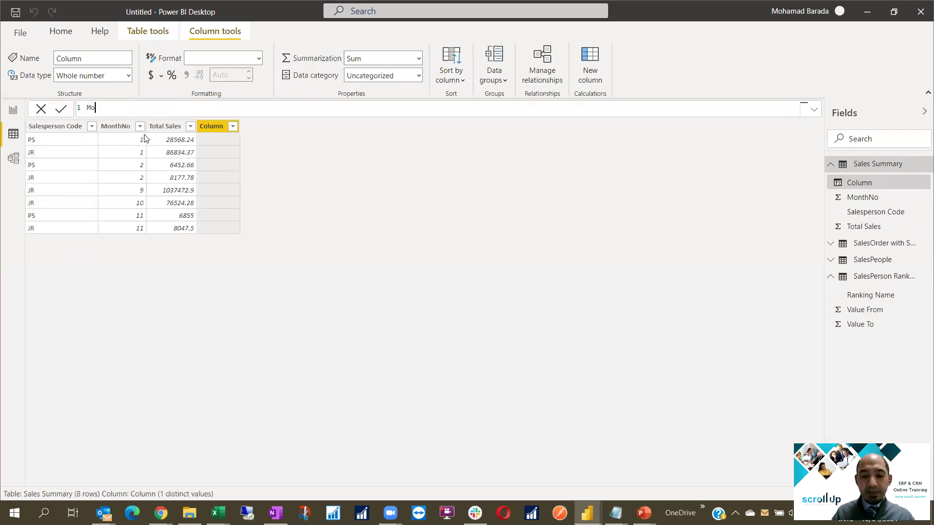
text(nthly Rankin)
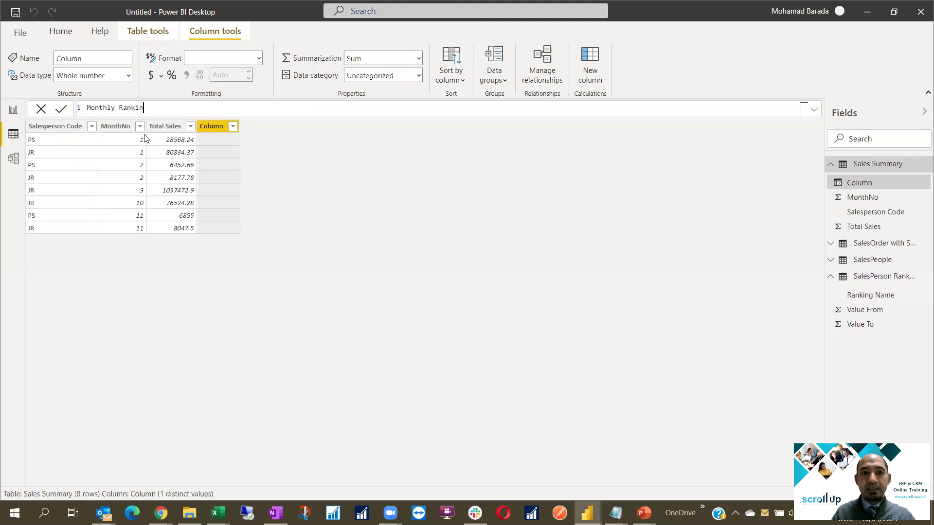
text(g)
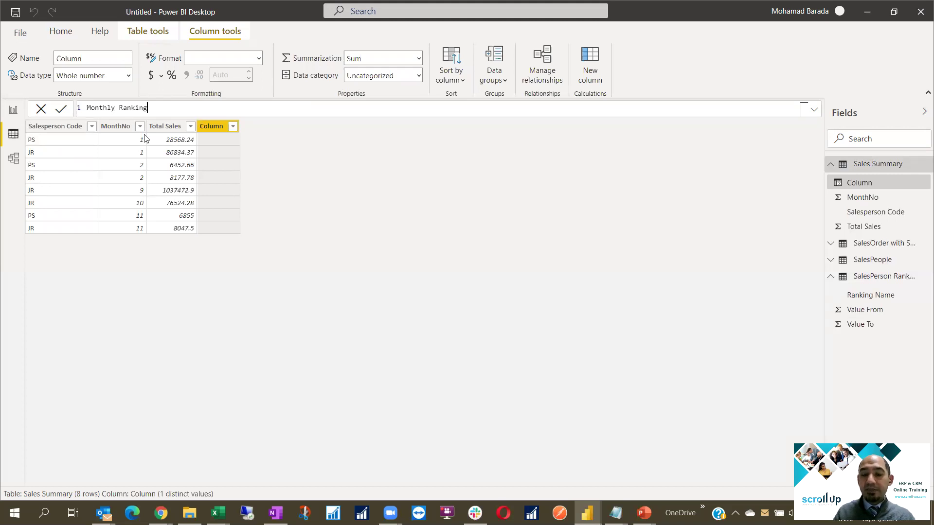
text(=)
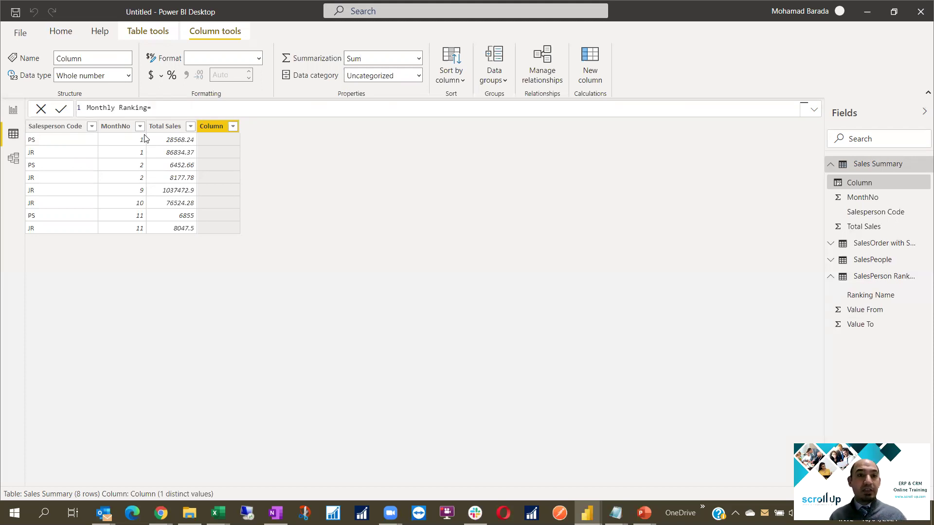
text(CALCULATE(()
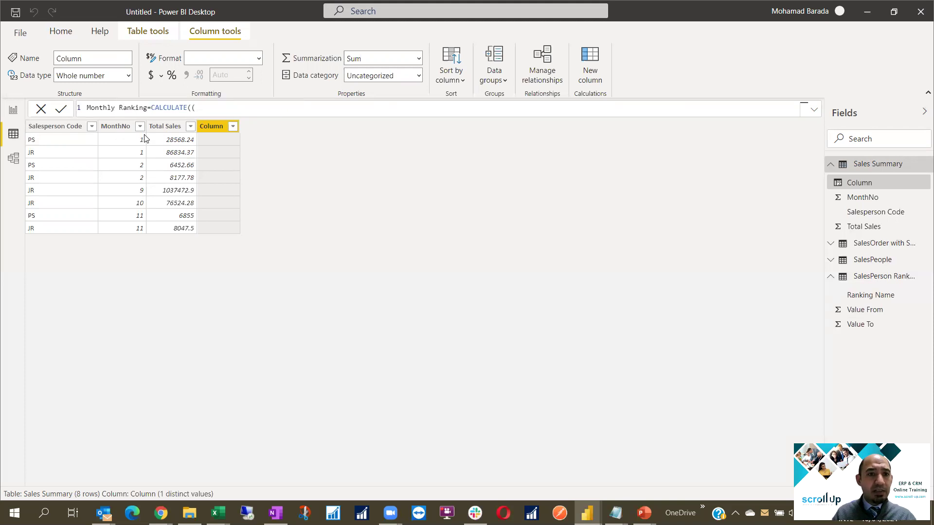
key(Return)
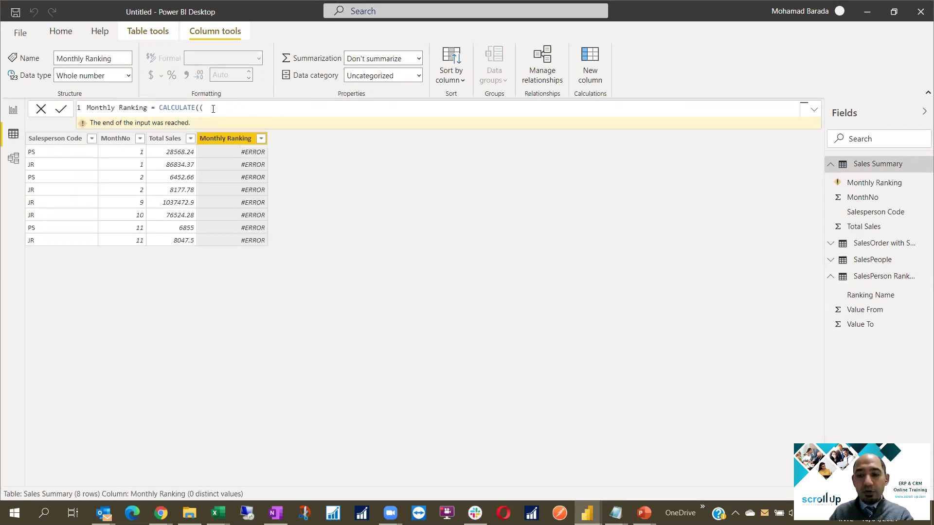
key(BackSpace)
key(shift+Return)
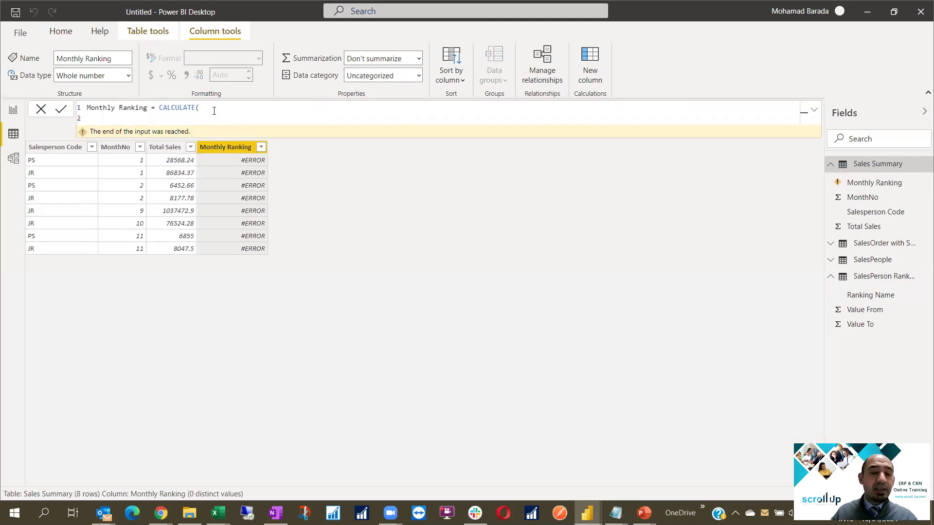
Add FIRSTNONBLANK as the CALCULATE expression, with 'SalesPerson Ranking'[Ranking Name] as its column
text(fir)
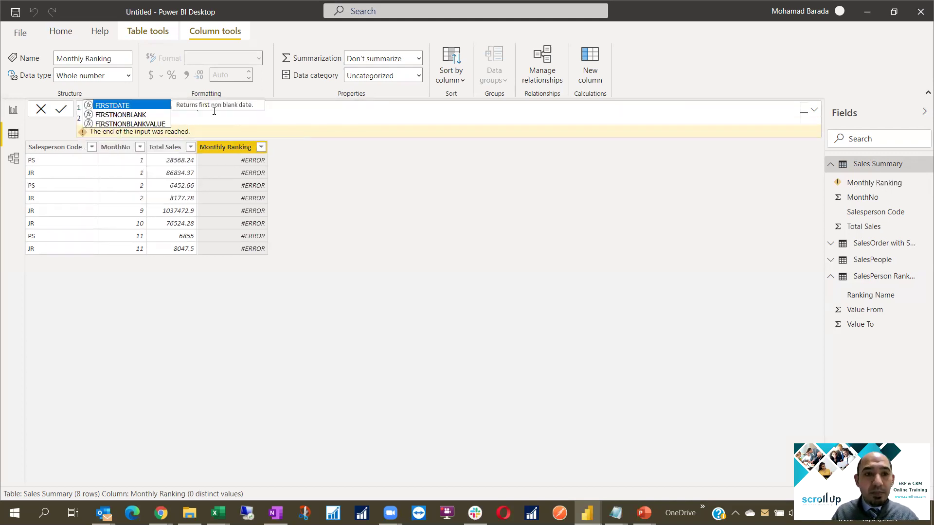
double_click(125, 117)
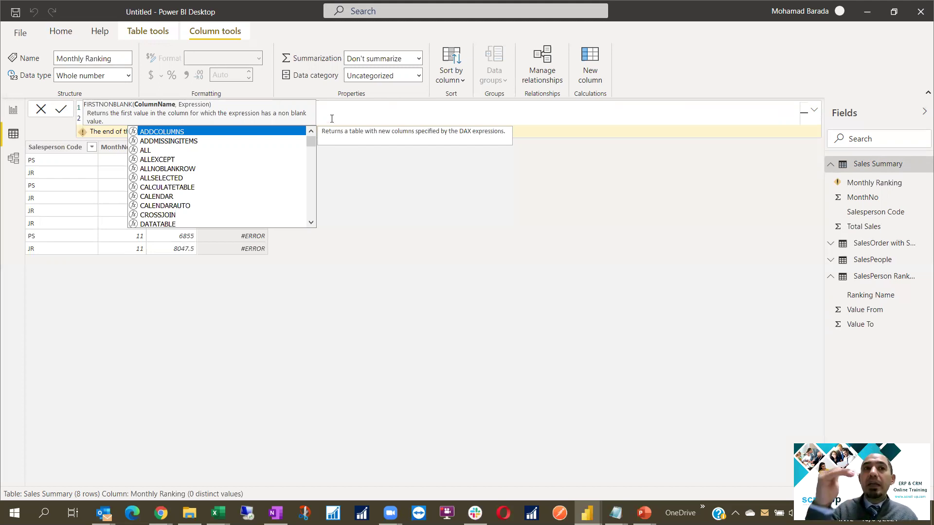
text(')
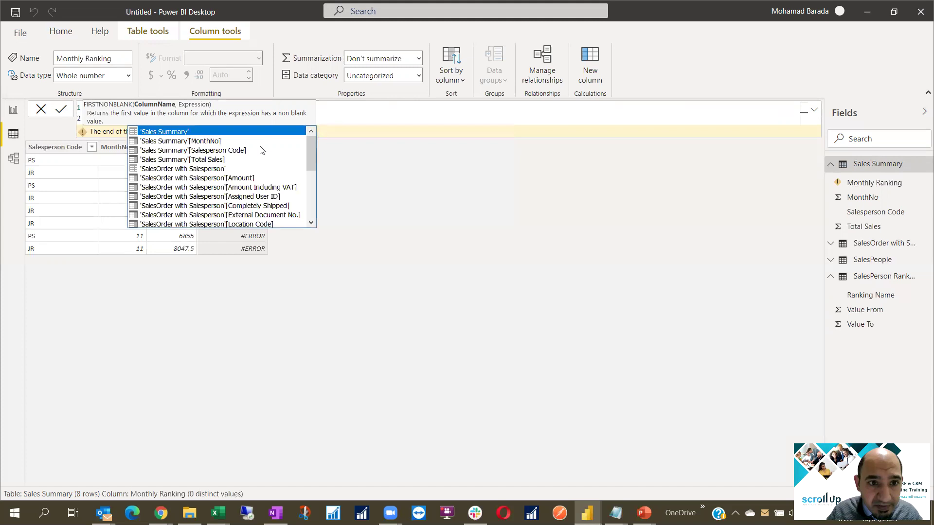
scroll(232, 167, down, 1)
scroll(232, 167, down, 3)
scroll(224, 190, down, 3)
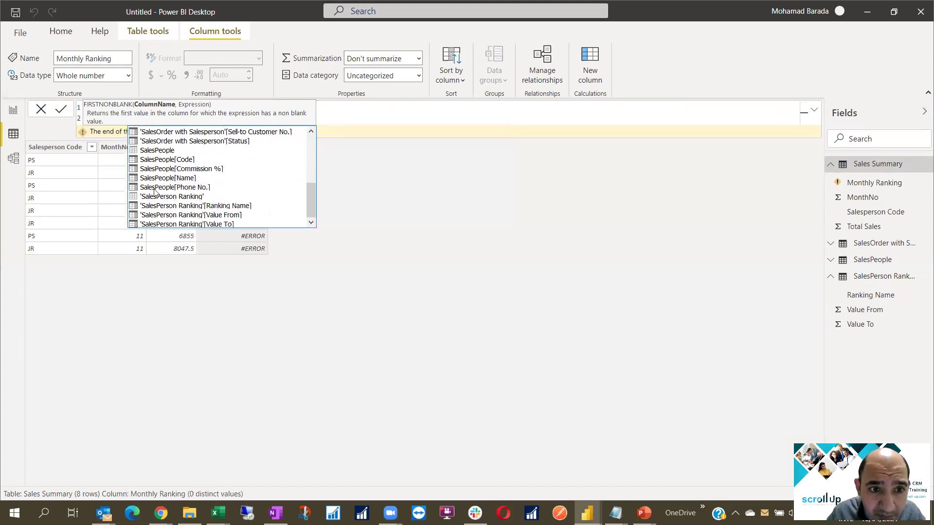
click(194, 205)
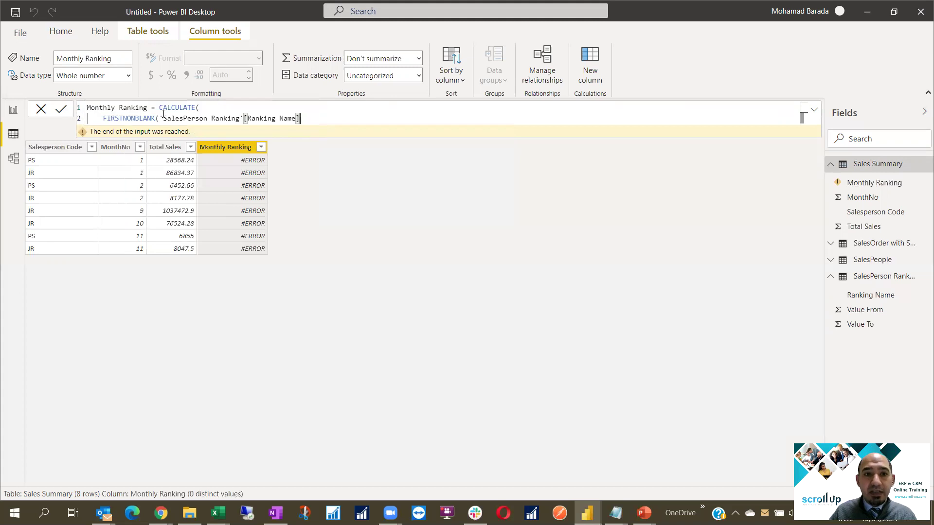
Give FIRSTNONBLANK the expression argument 1, close the function and add a comma for the CALCULATE filter
click(313, 122)
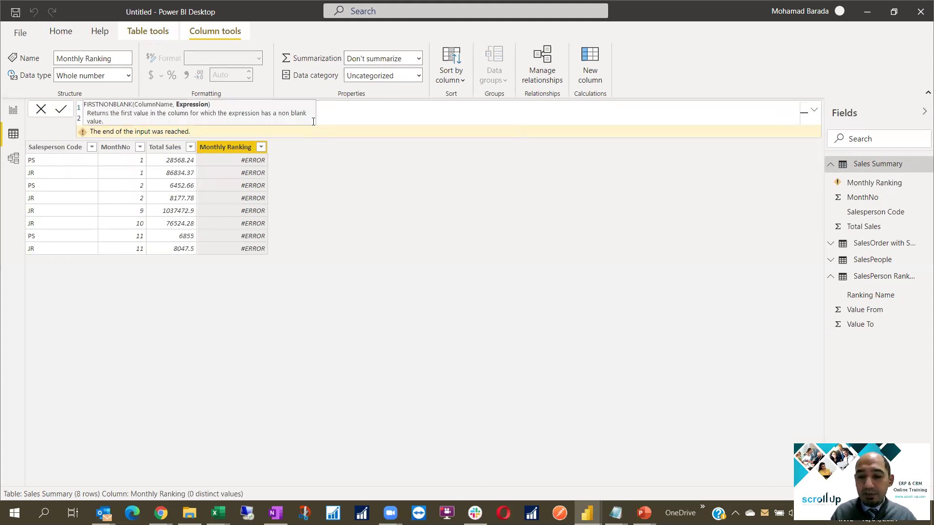
text(),)
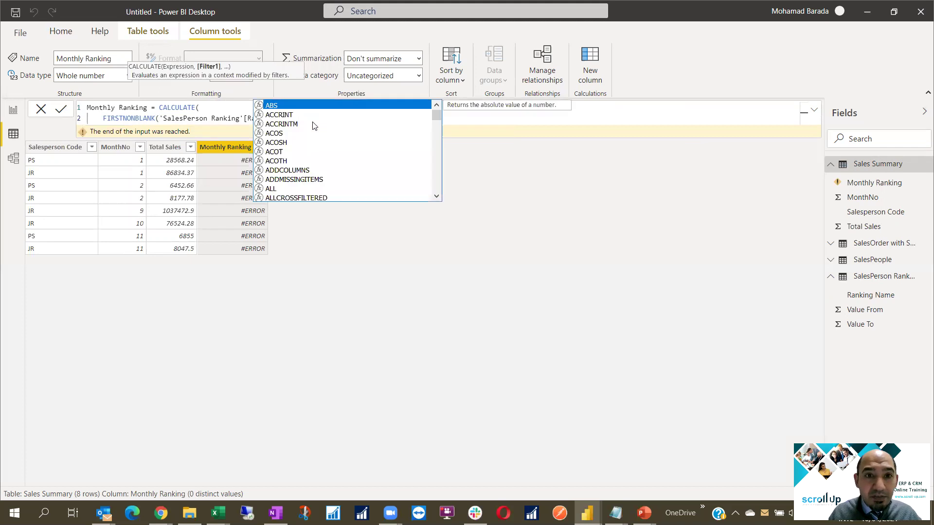
key(Escape)
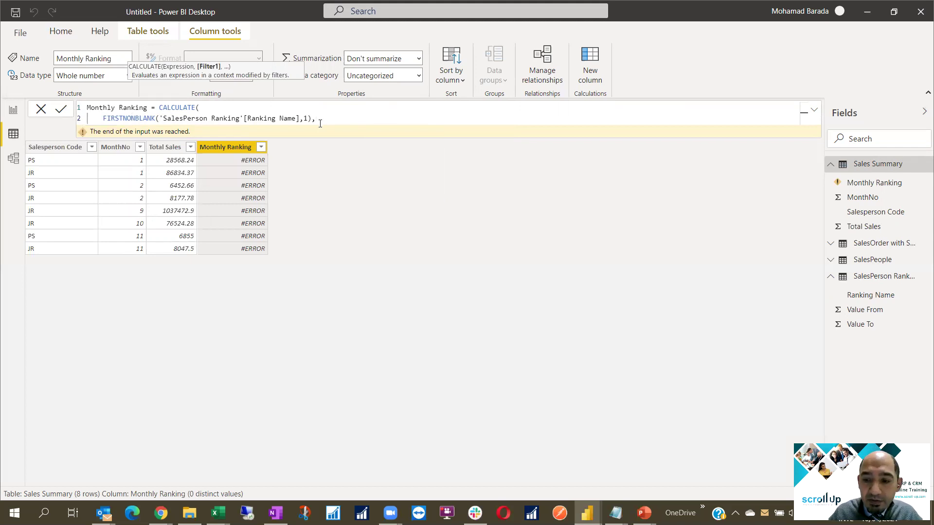
key(ctrl+space)
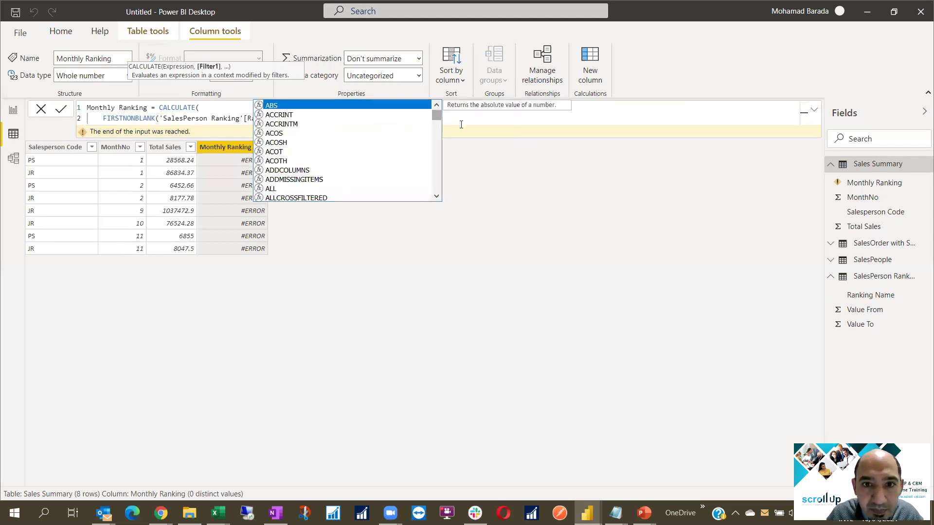
key(Escape)
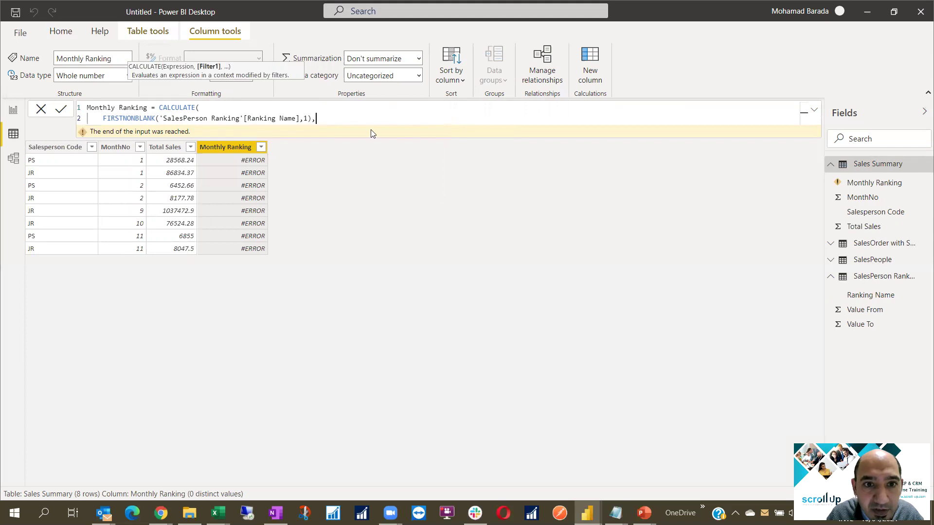
Add a FILTER function on a new line with 'SalesPerson Ranking' as its table, followed by a line for the condition
key(shift+Return)
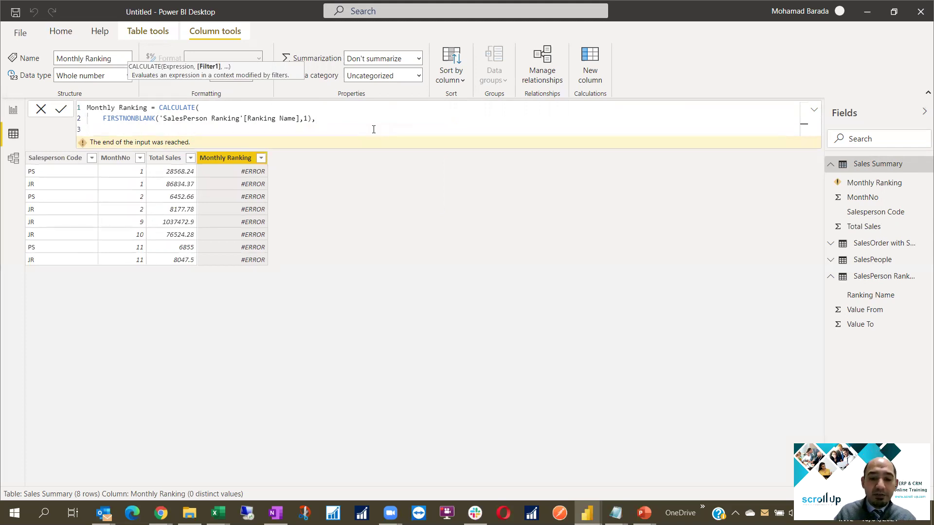
text(filter)
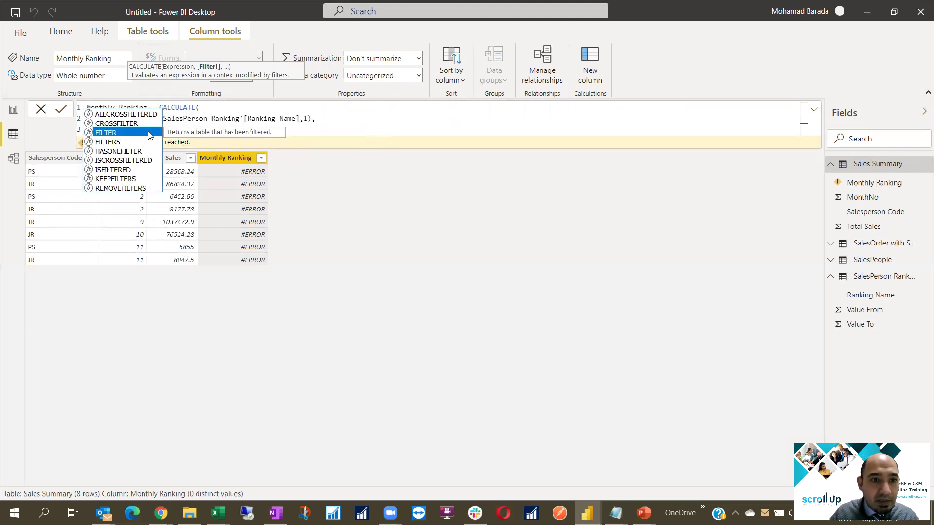
click(141, 133)
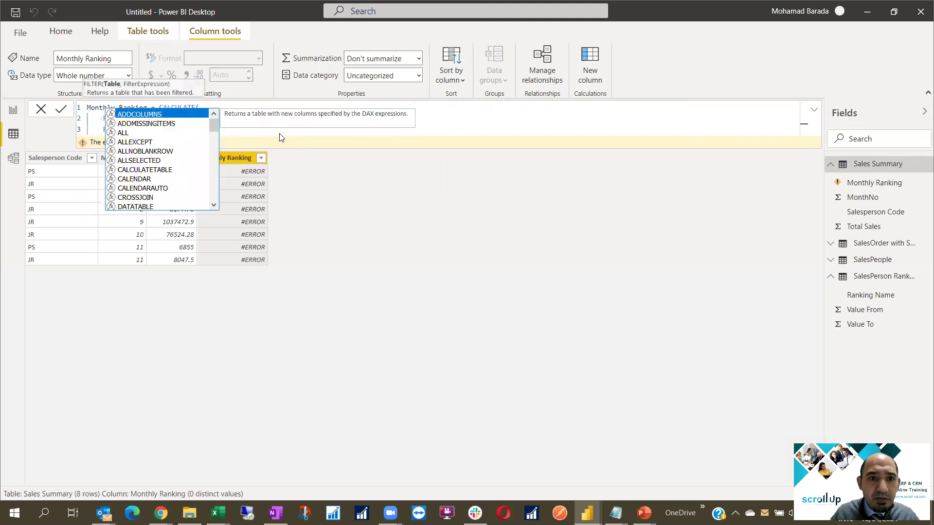
key(Escape)
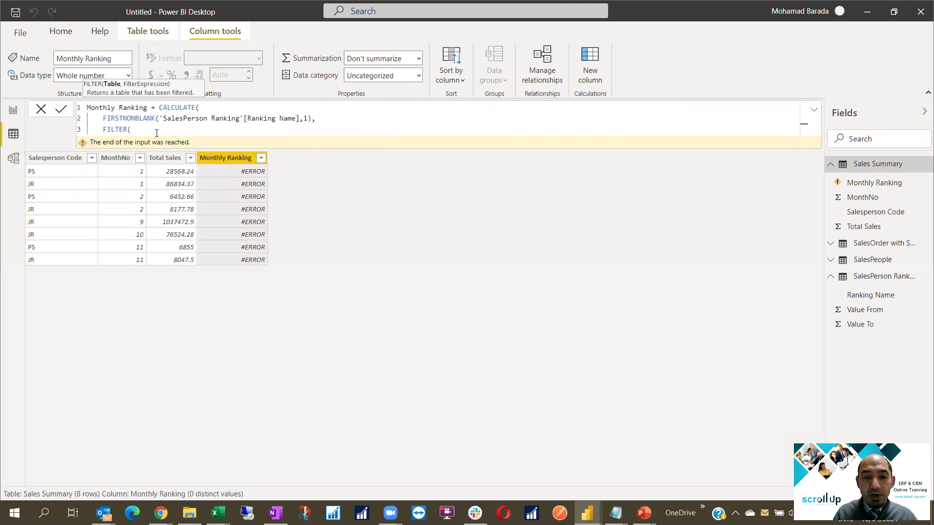
key(ctrl+space)
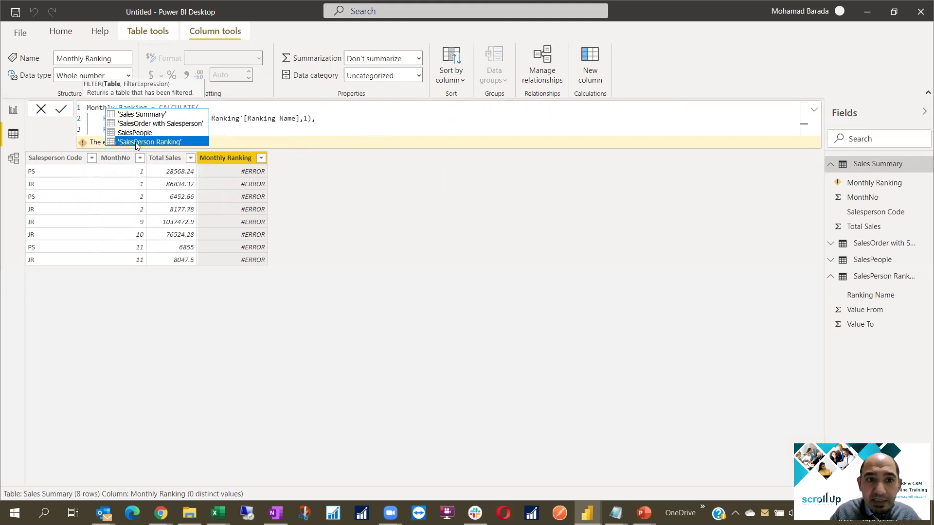
click(135, 142)
text(,)
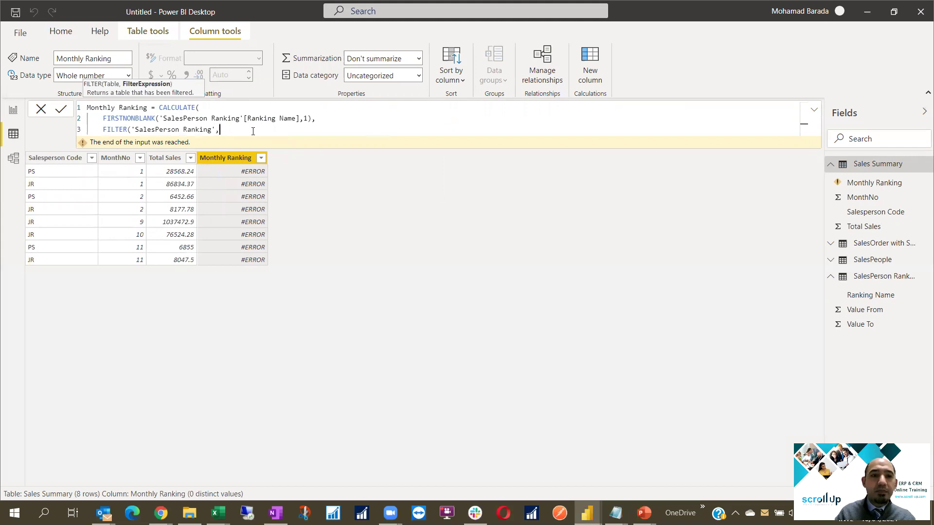
key(shift+Return)
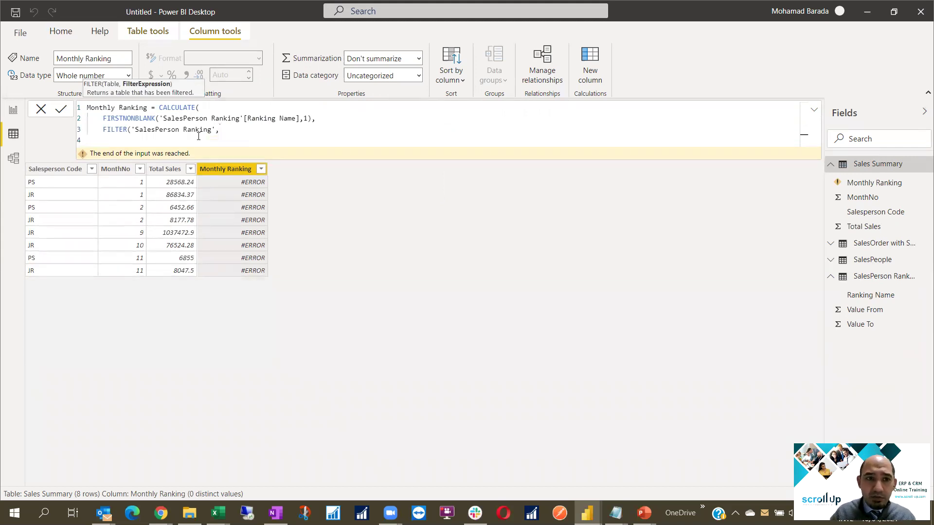
click(128, 130)
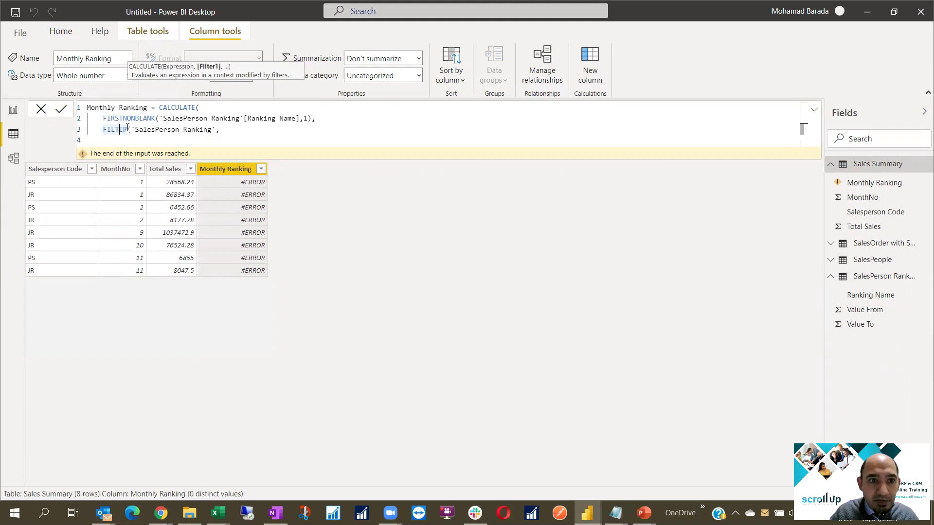
text(()
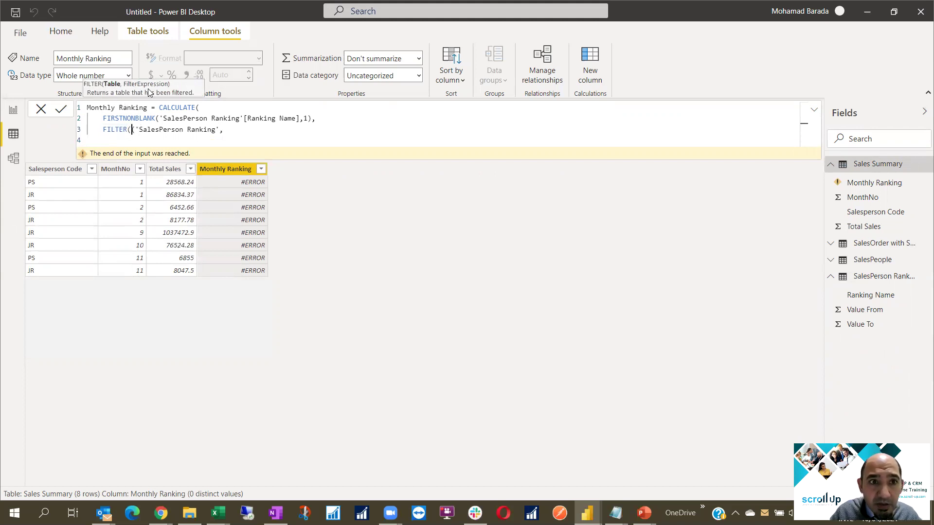
key(BackSpace)
key(BackSpace)
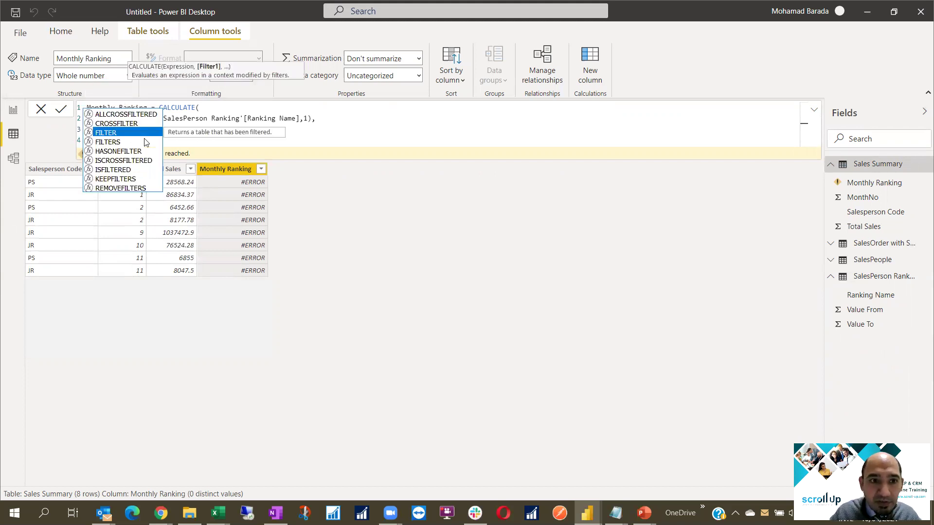
click(213, 142)
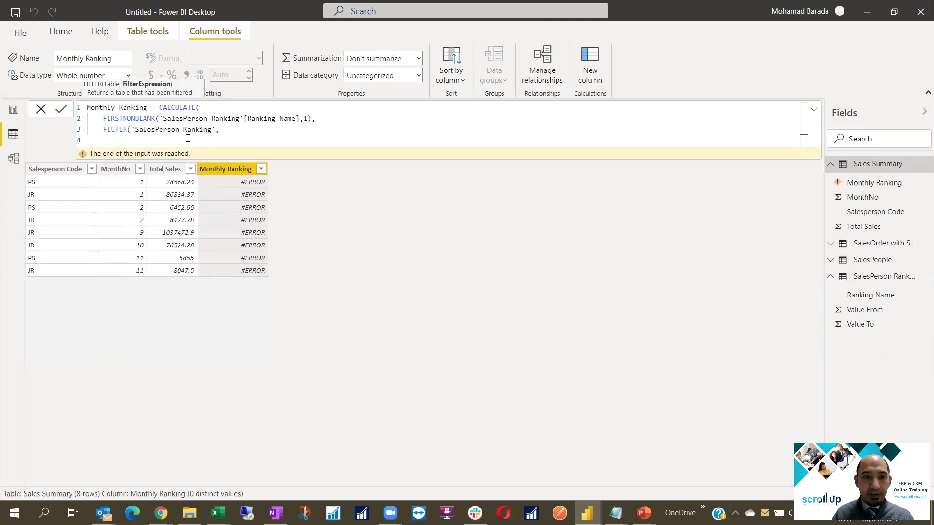
Enter the filter condition 'Sales Summary'[Total Sales] >= 'SalesPerson Ranking'[Value From], indented on line 4
key(Tab)
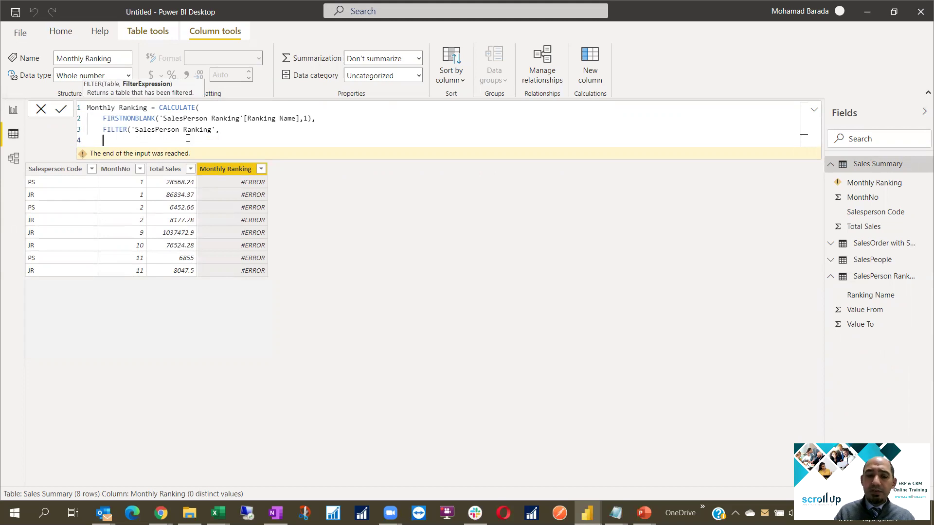
text(')
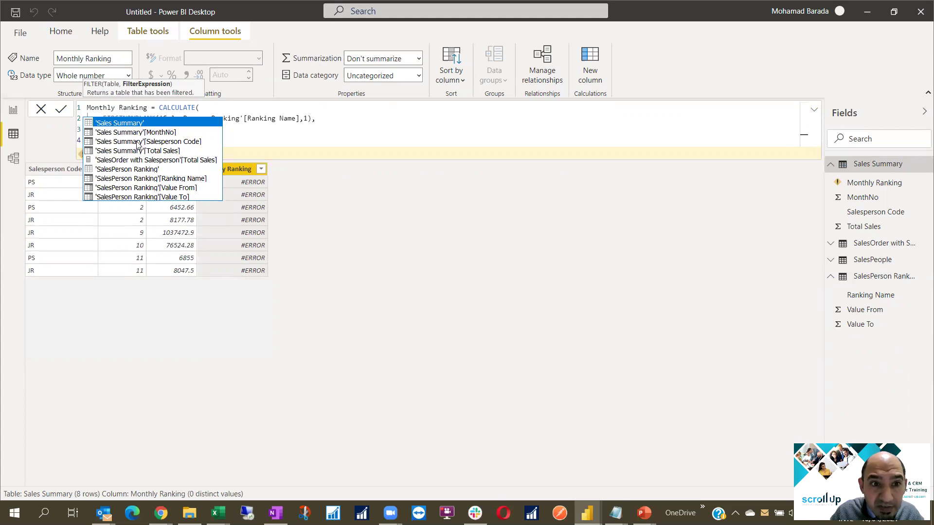
click(150, 151)
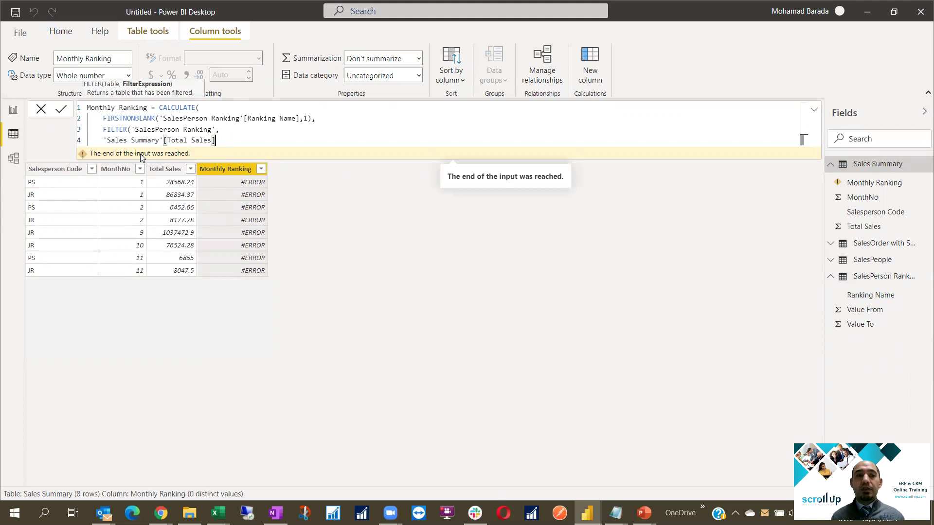
text(>=)
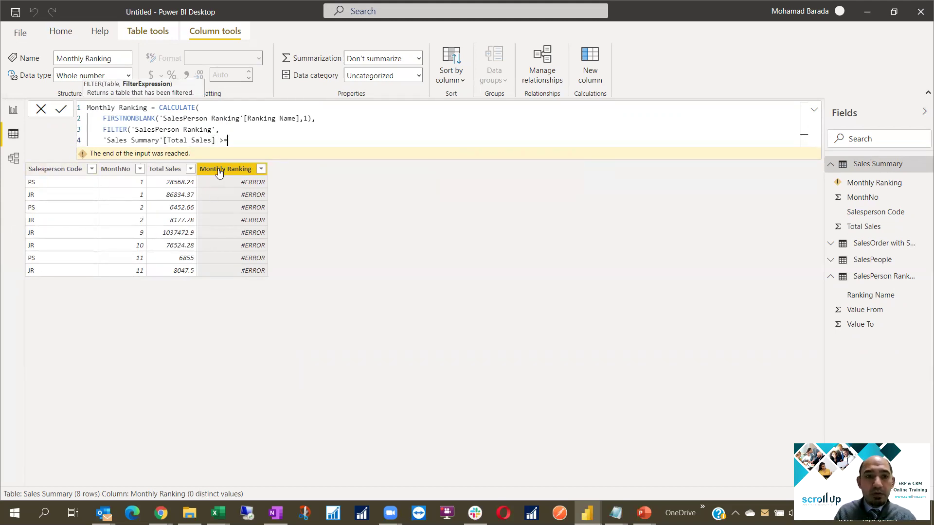
click(274, 188)
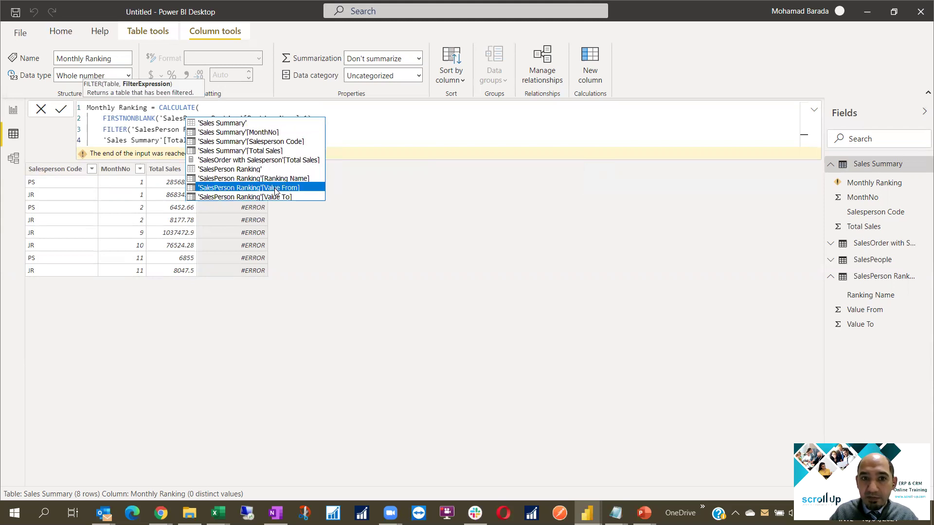
double_click(274, 188)
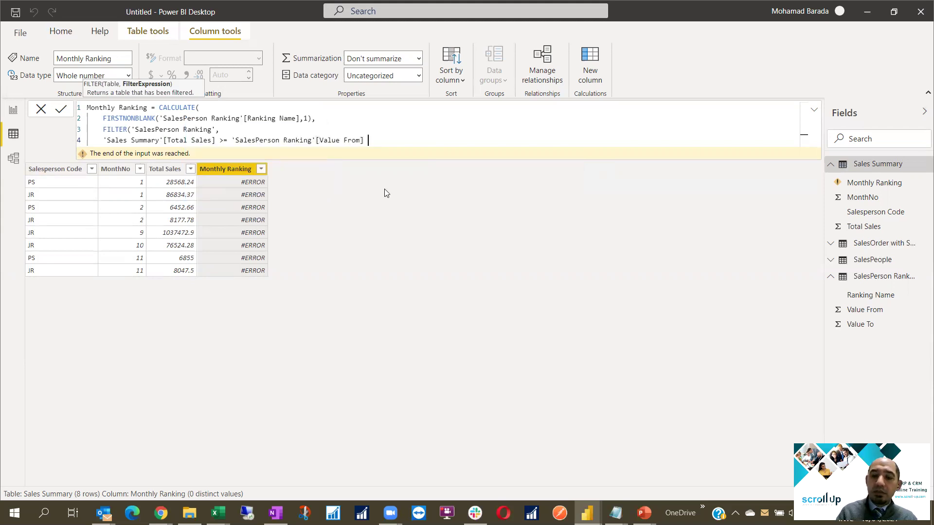
Add a second condition on a new line: && 'Sales Summary'[Total Sales] <= 'SalesPerson Ranking'[Value To]
key(shift+Return)
text('Sal)
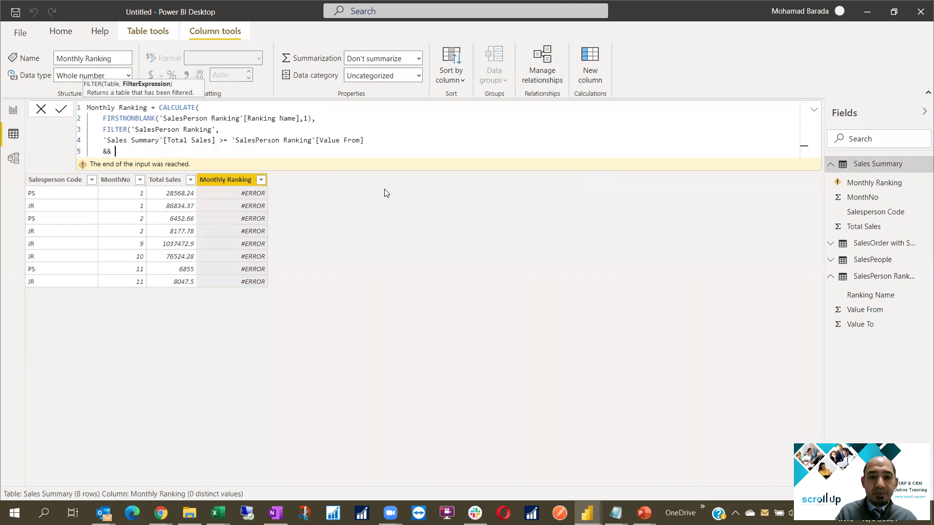
double_click(179, 160)
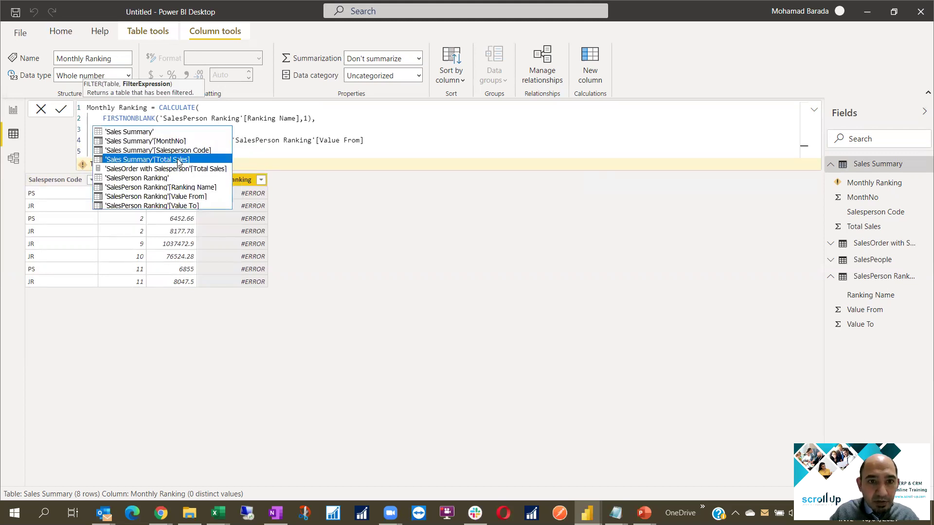
text(<=)
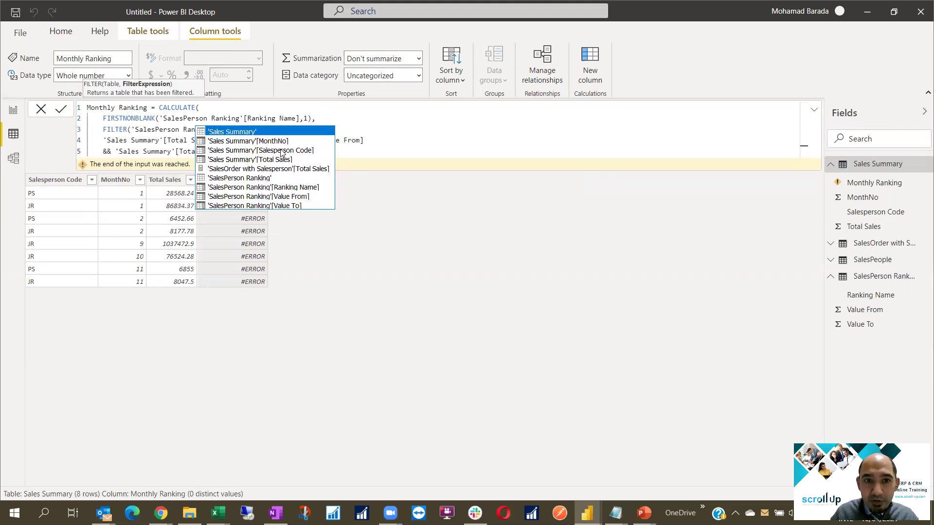
double_click(282, 206)
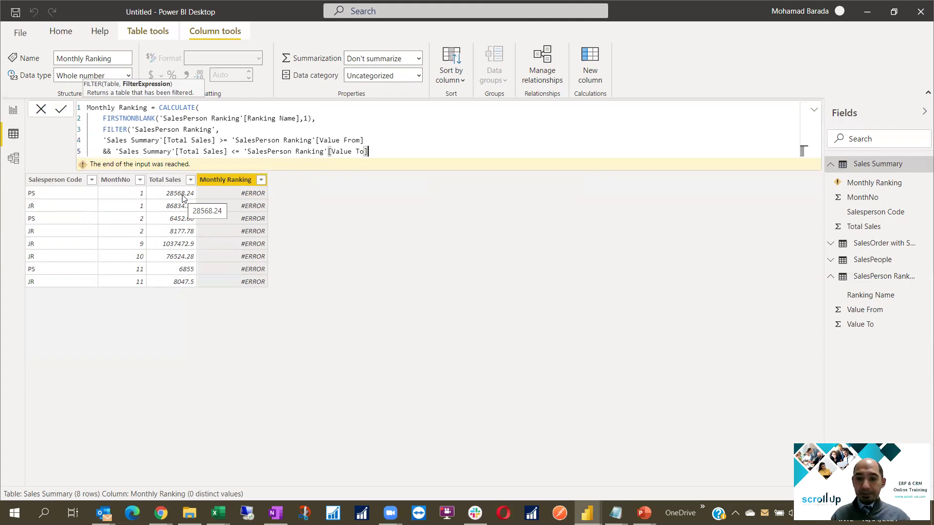
Close the FILTER and CALCULATE functions, commit the Monthly Ranking formula and select the SalesPerson Ranking table
text())
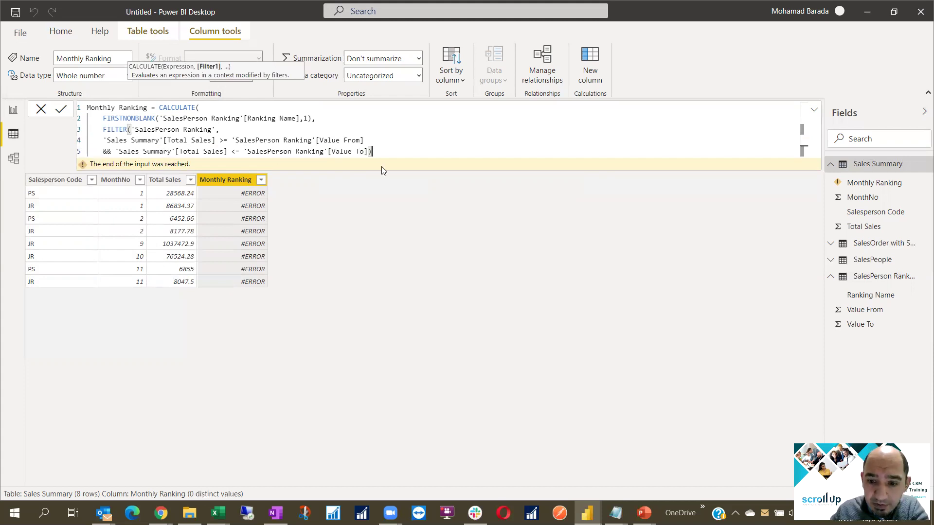
text())
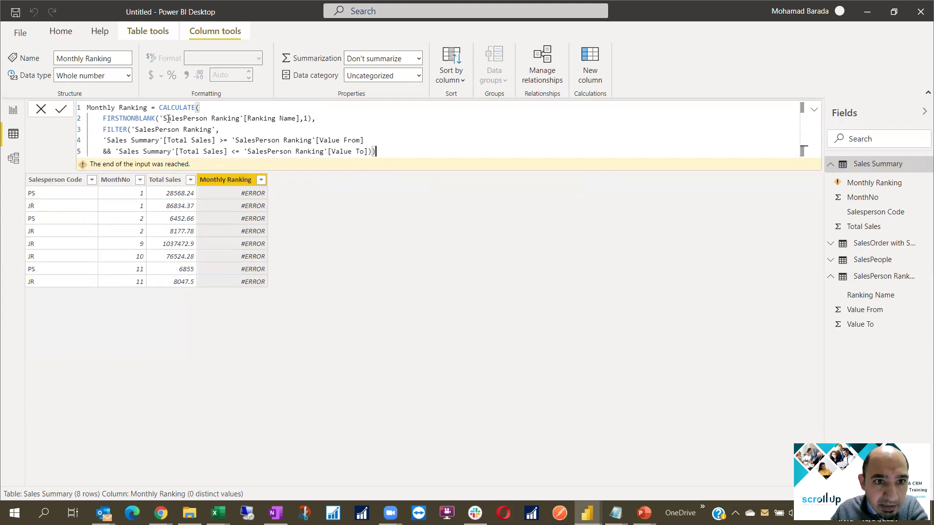
click(61, 110)
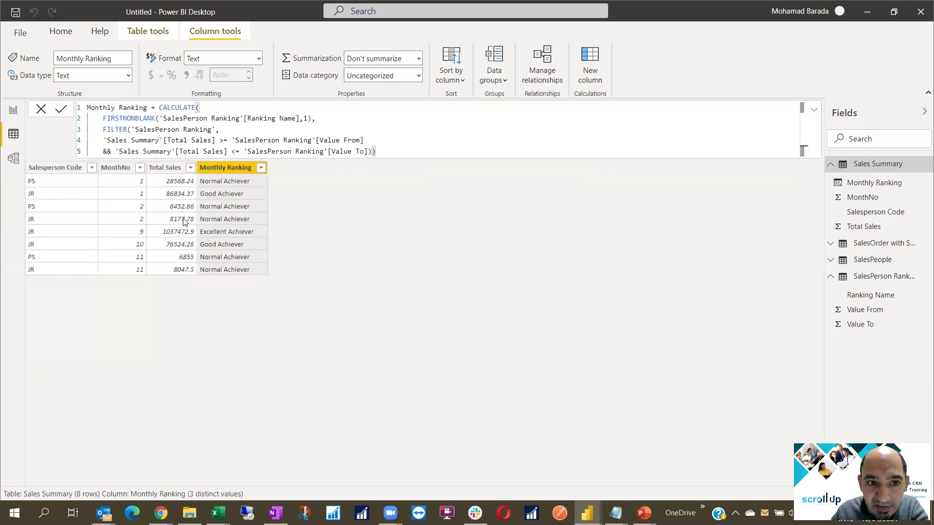
click(857, 276)
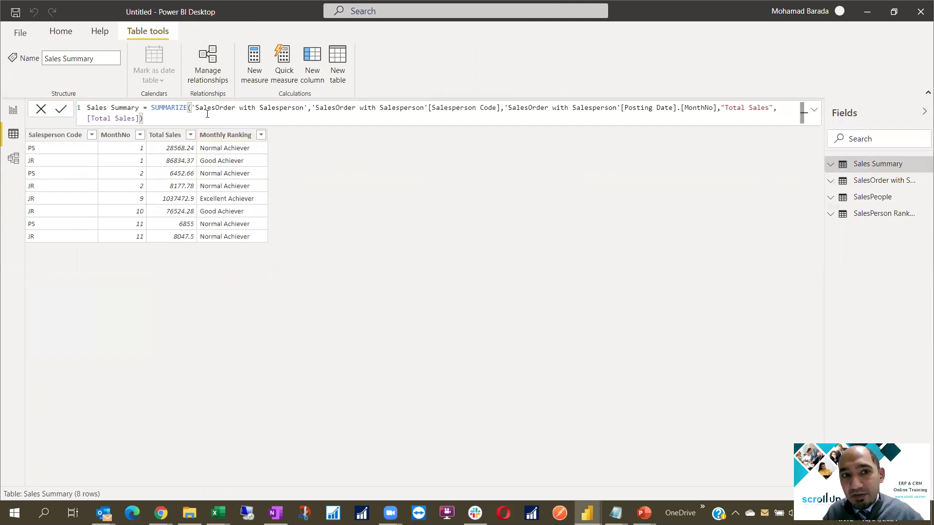
Review the SUMMARIZE formula of the Sales Summary table and the formula of its Monthly Ranking column
double_click(173, 104)
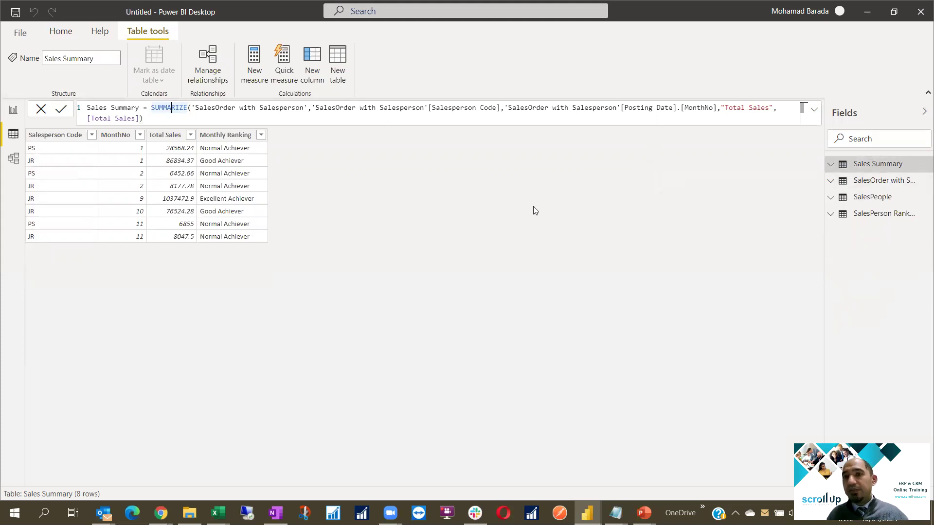
click(831, 168)
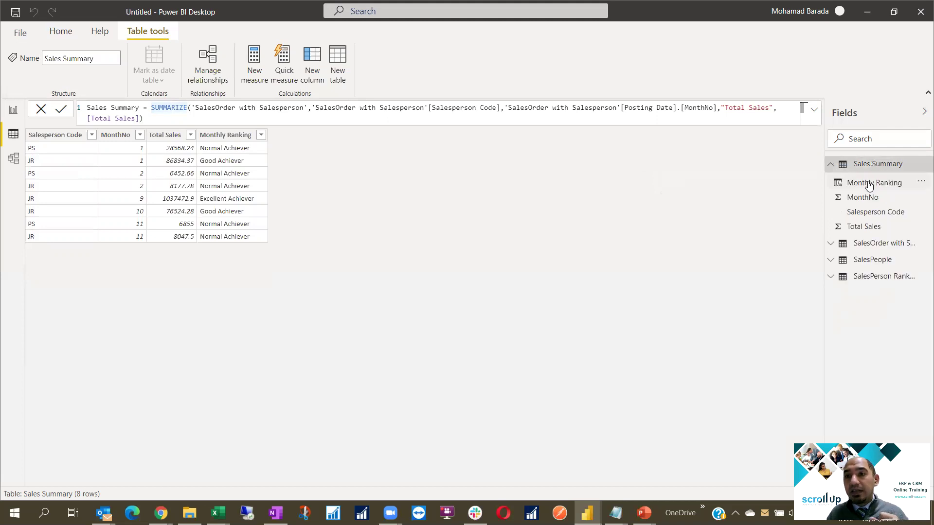
click(856, 188)
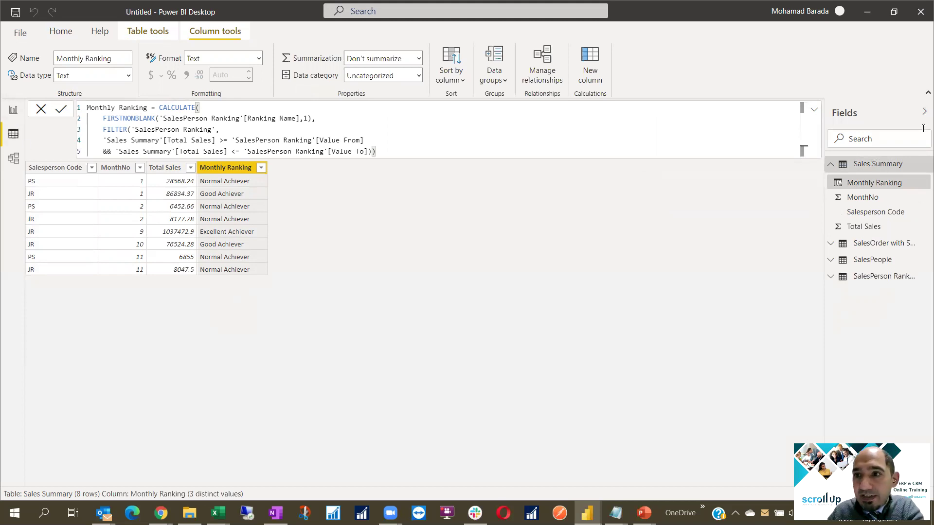
Create a table visual on the report page with Salesperson Code, MonthNo, Total Sales and Monthly Ranking from Sales Summary
click(13, 110)
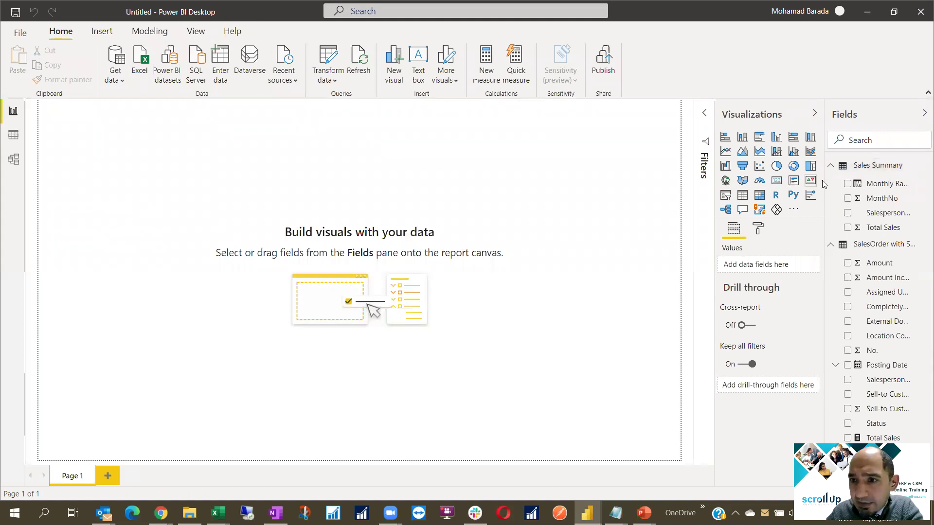
click(848, 214)
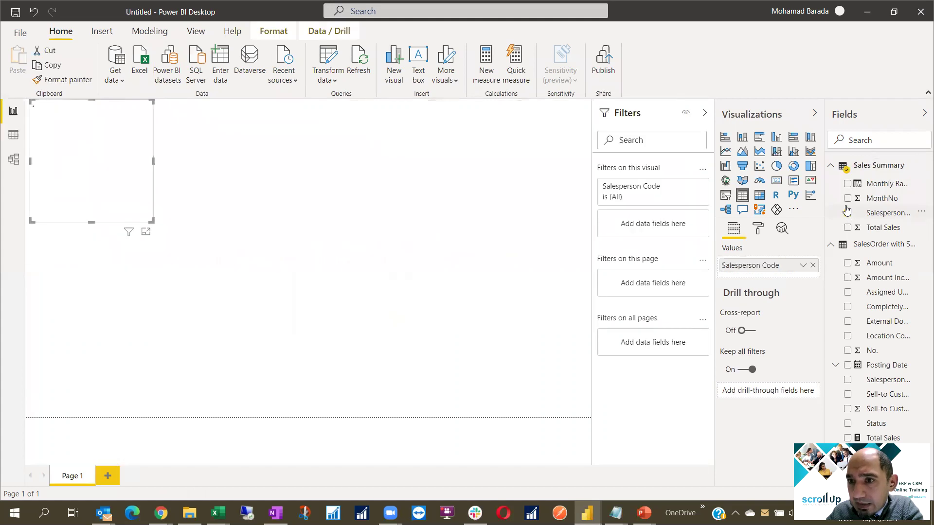
click(847, 199)
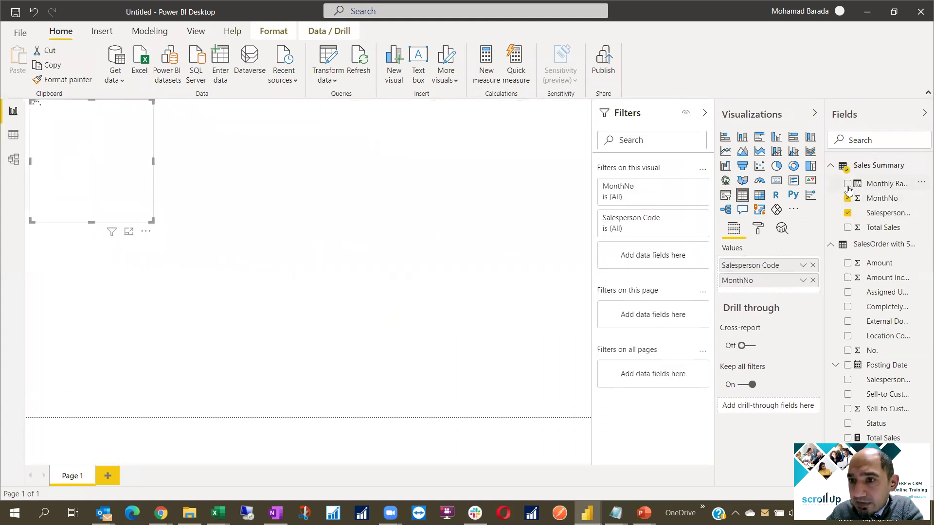
click(848, 227)
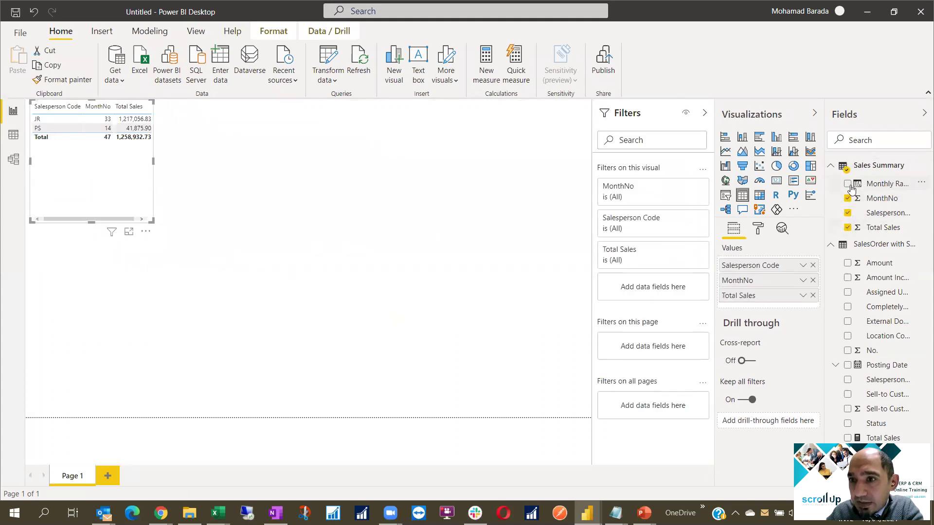
click(847, 184)
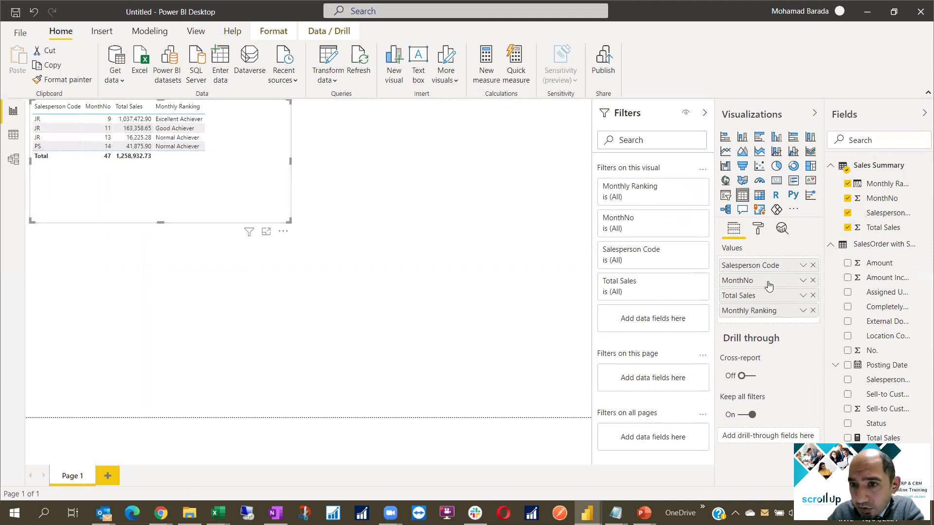
Convert the table to a matrix with MonthNo replacing Monthly Ranking as columns and only Total Sales as values, and resize it to fit
click(760, 195)
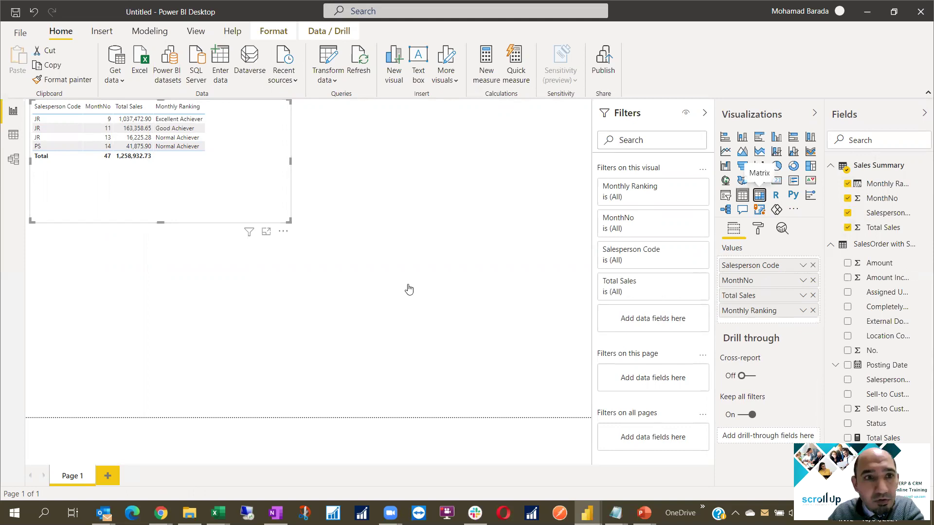
drag(290, 219, 475, 224)
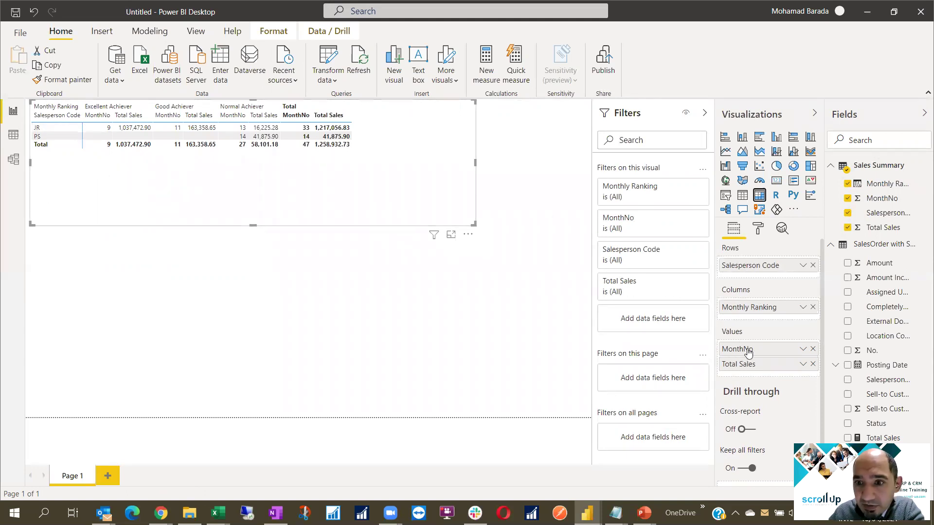
drag(745, 349, 759, 322)
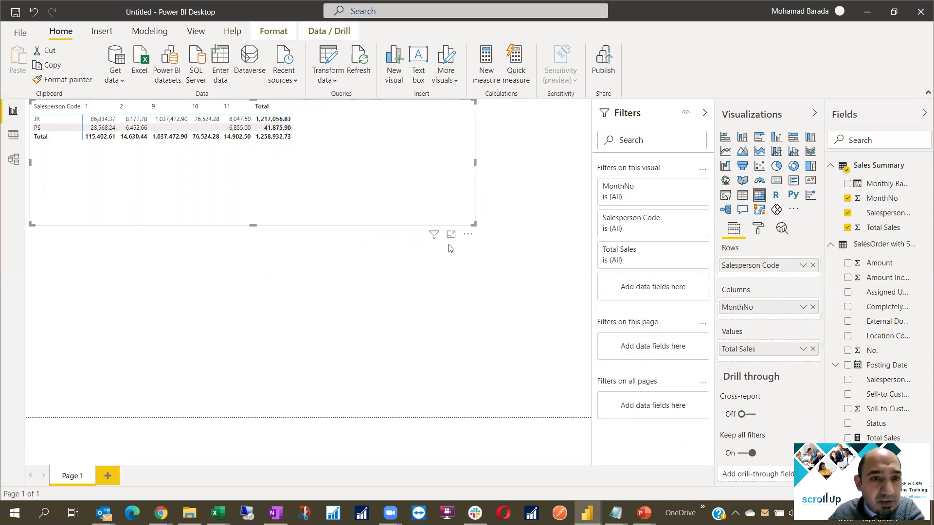
drag(474, 223, 390, 166)
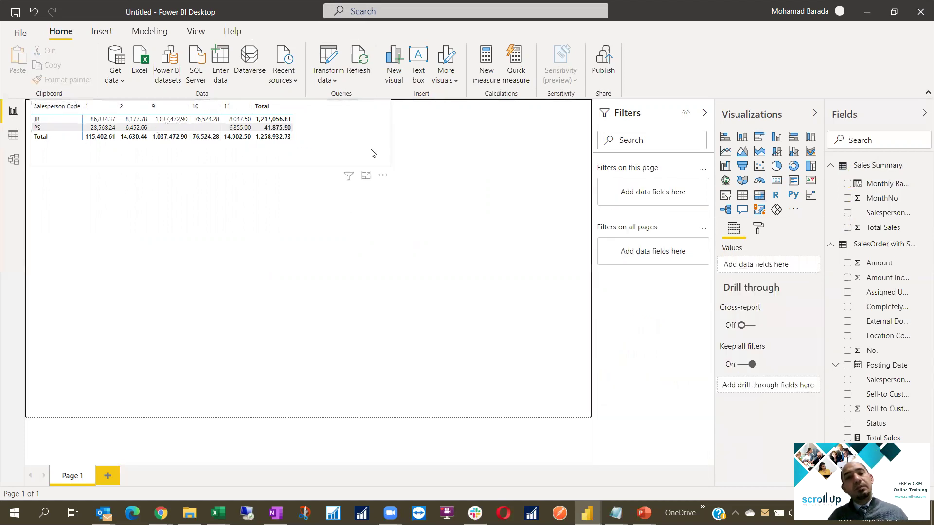
Duplicate the matrix below the original and replace Total Sales with Monthly Ranking as the copy's values
key(ctrl+c)
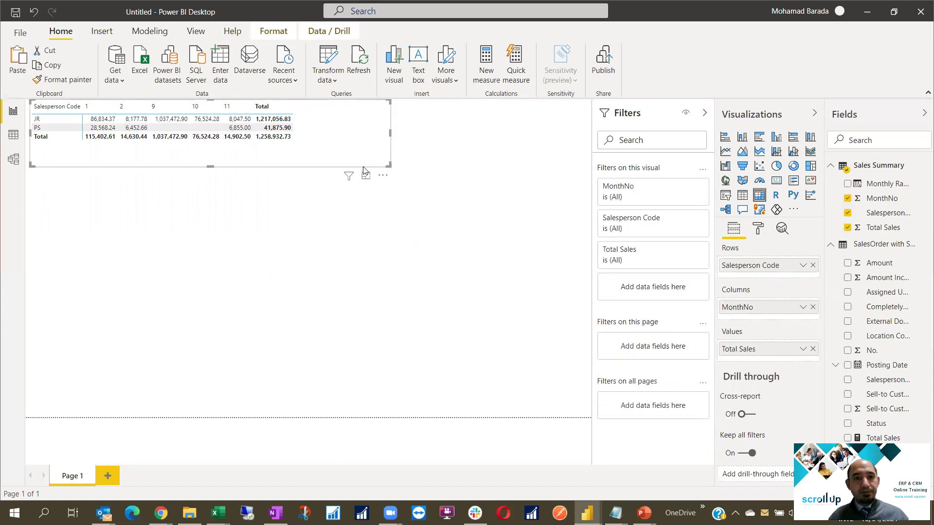
key(ctrl+v)
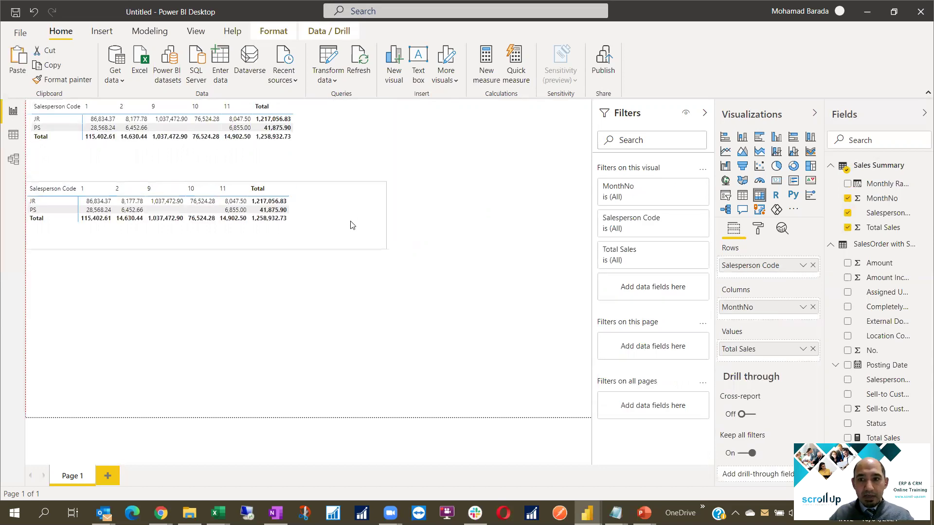
click(813, 349)
drag(890, 188, 764, 348)
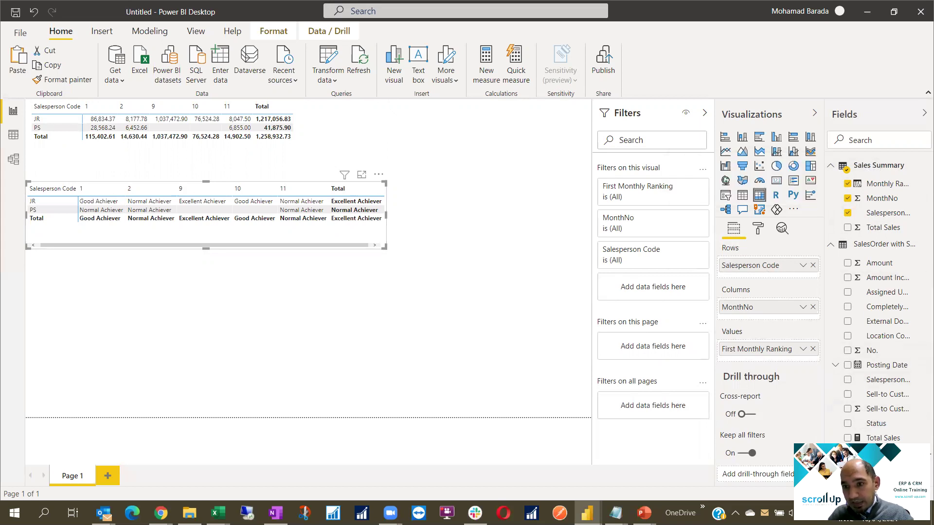
Replace Salesperson Code with the Name field from SalesPeople as the rows of the lower matrix
click(771, 272)
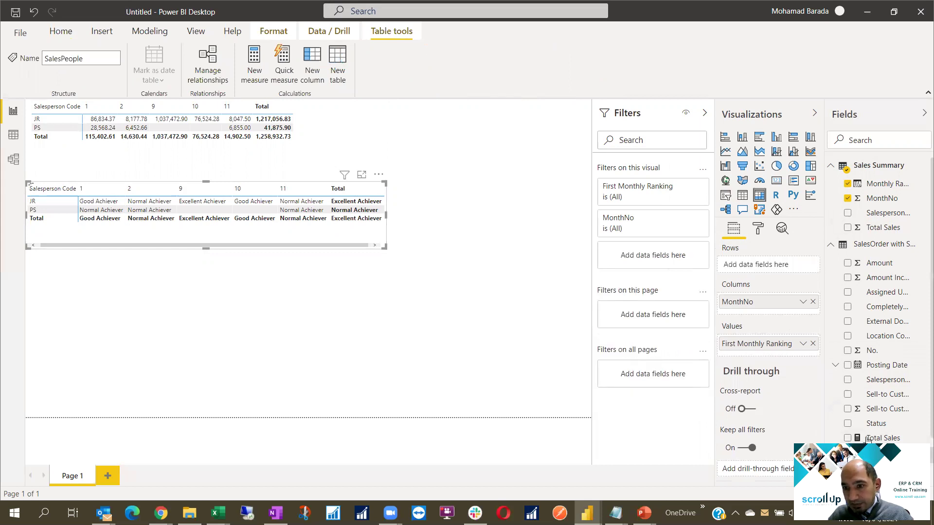
scroll(871, 438, down, 1)
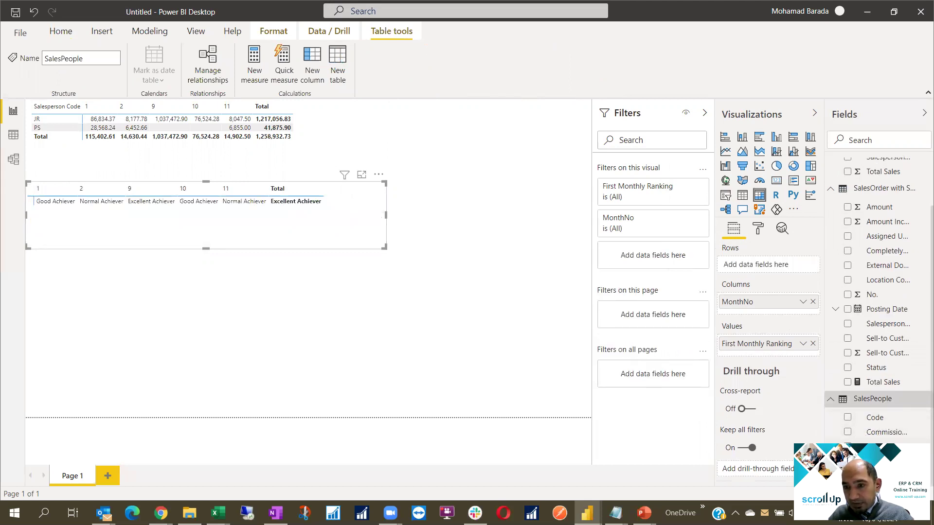
drag(831, 389, 768, 267)
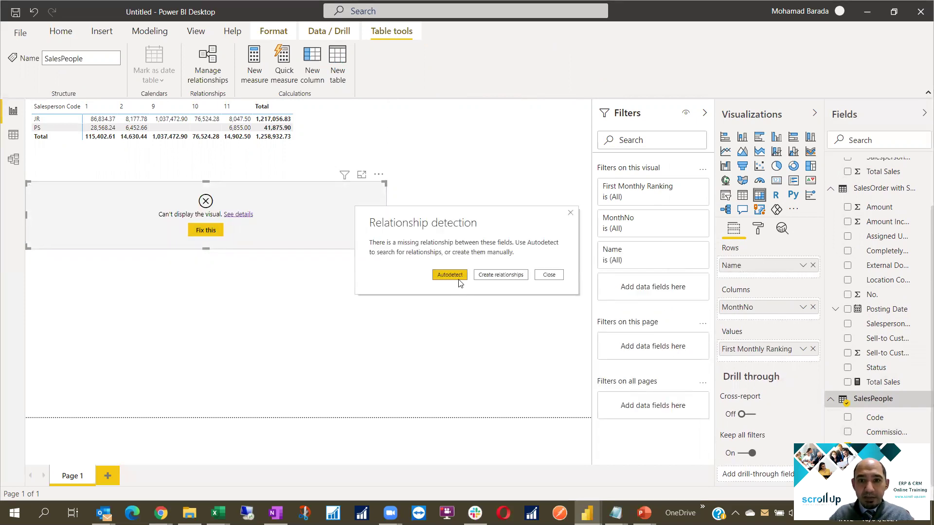
Check the existing relationship between SalesOrder with Salesperson and SalesPeople, leaving its settings as they are
click(502, 276)
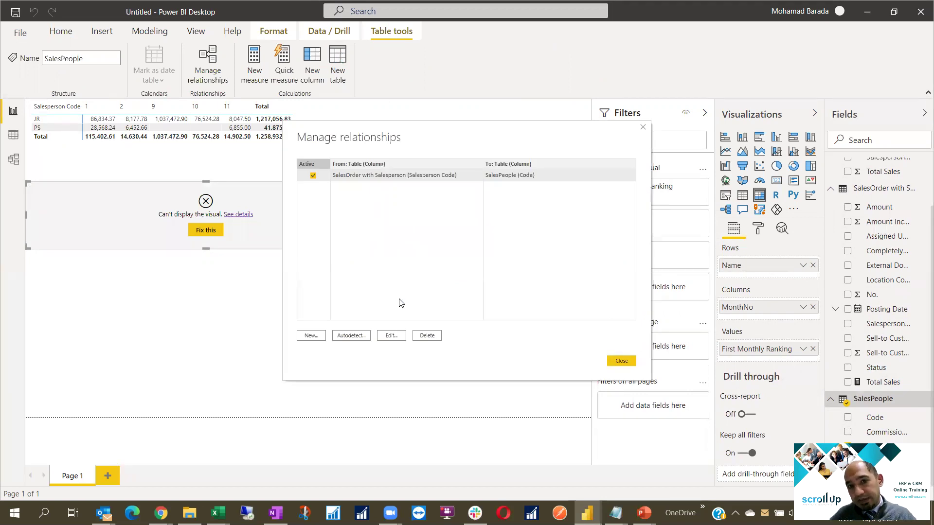
click(391, 336)
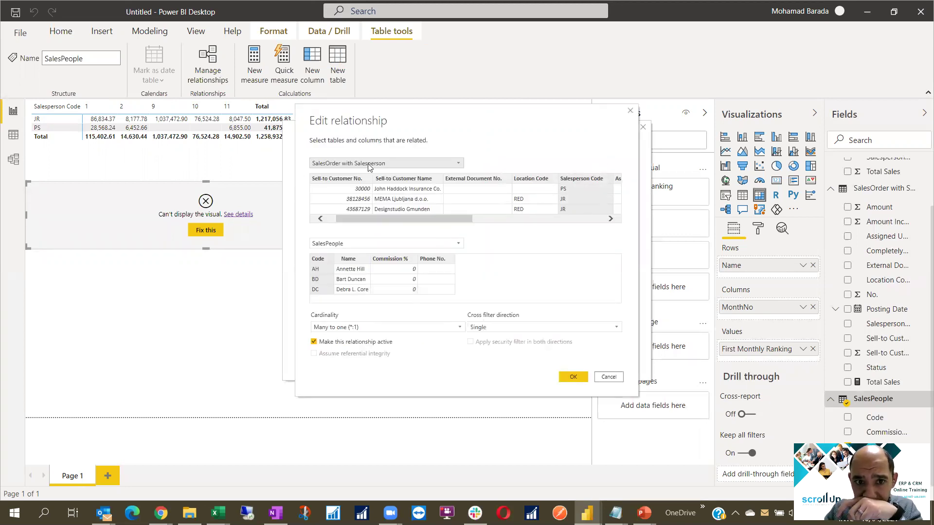
click(319, 272)
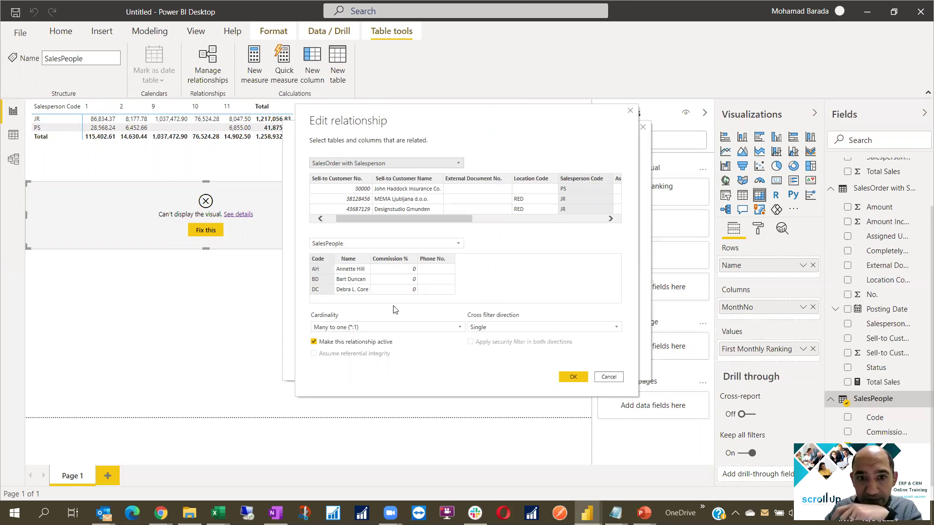
click(566, 378)
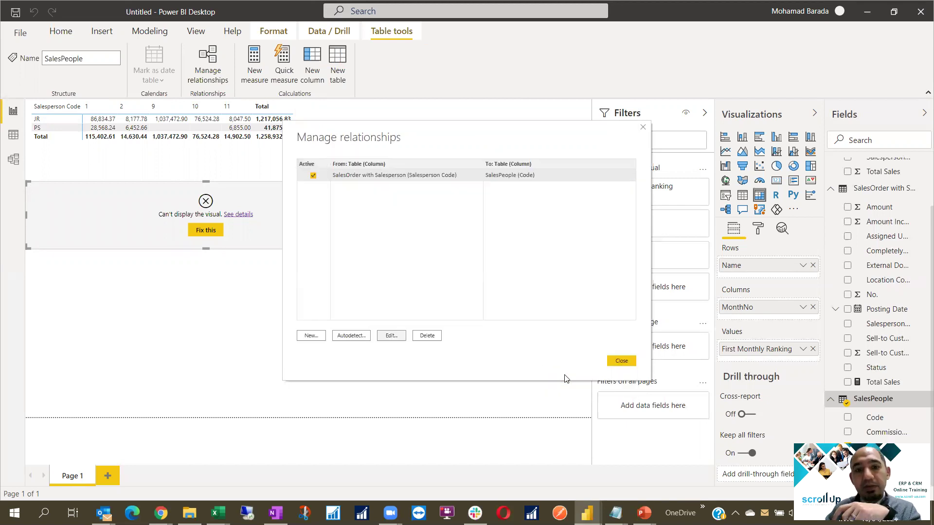
click(623, 362)
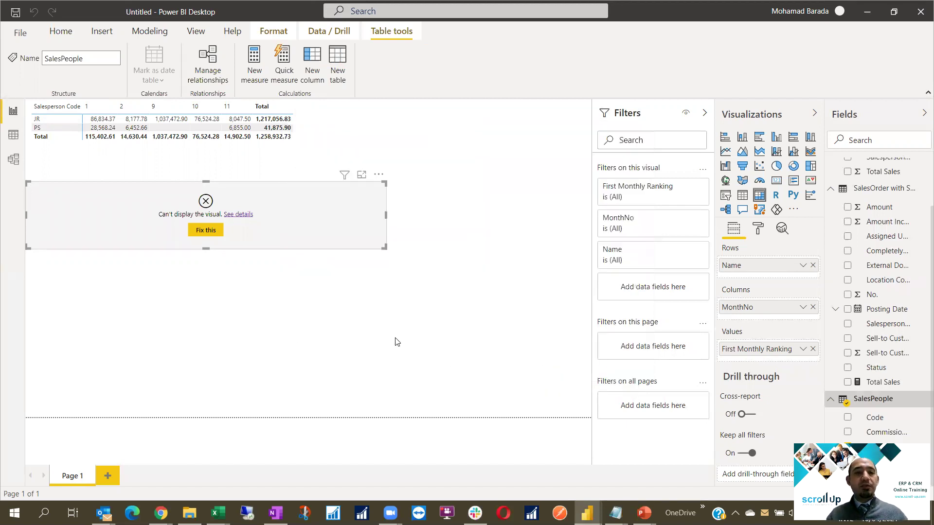
click(207, 232)
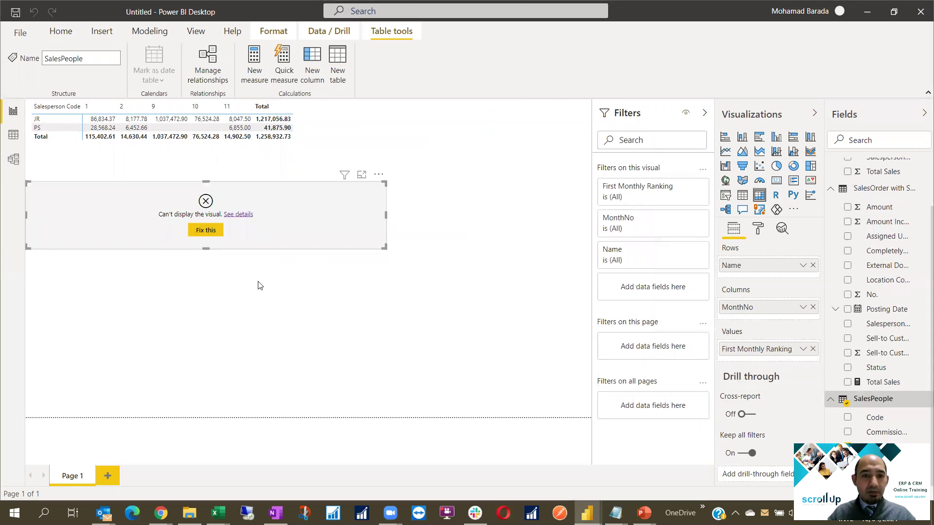
click(451, 301)
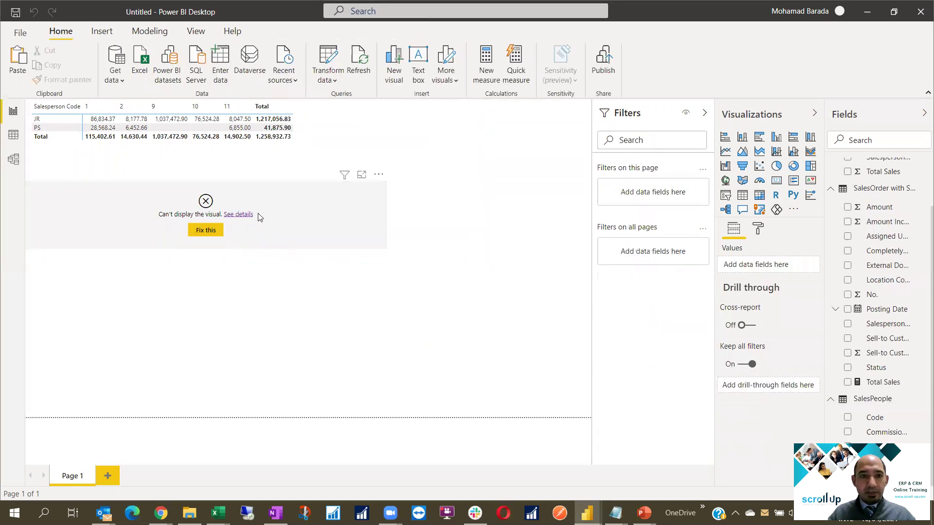
click(291, 210)
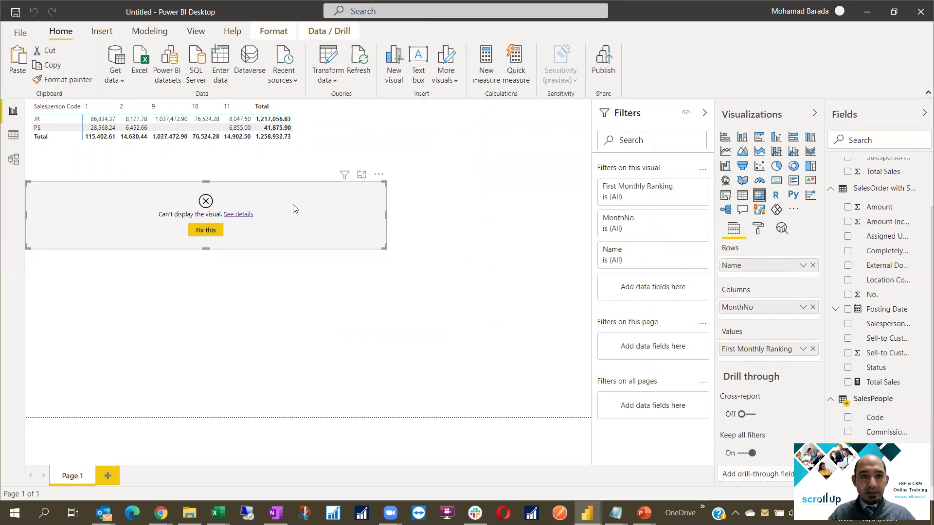
click(813, 265)
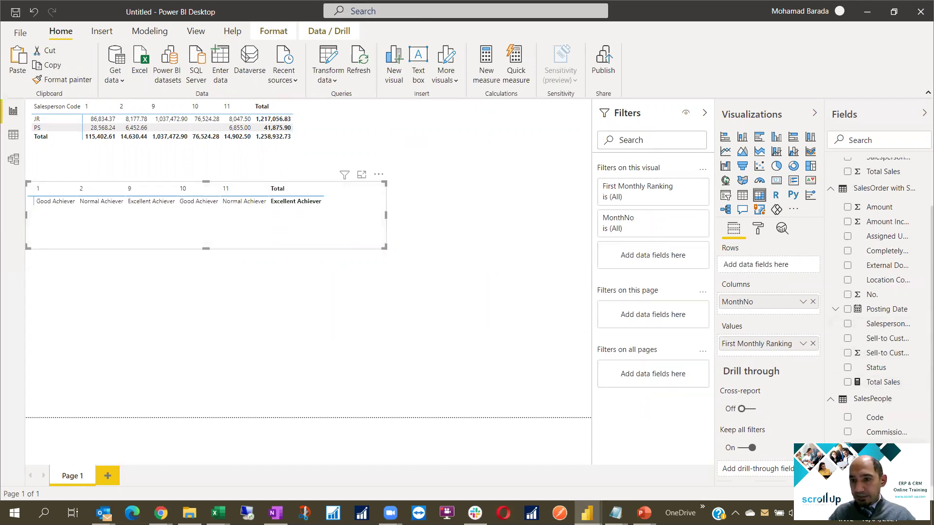
key(ctrl+z)
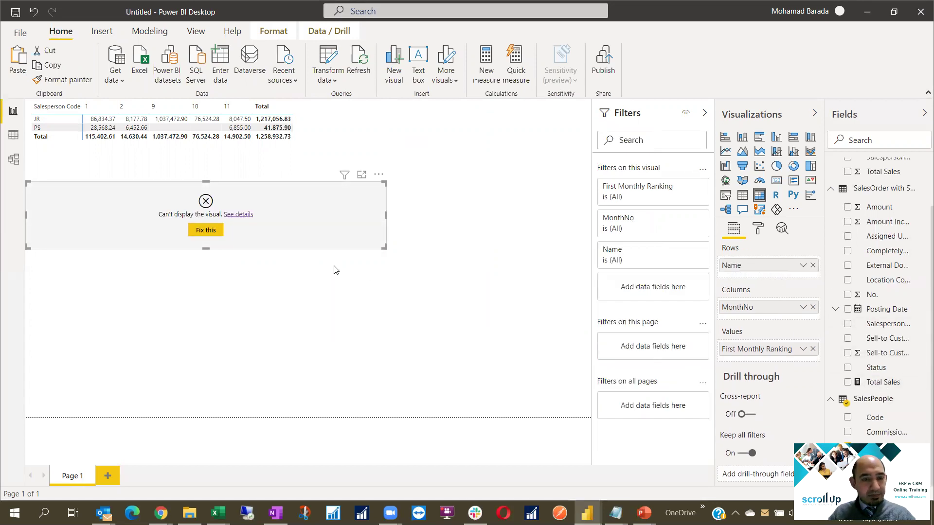
Relate Salesperson Code in Sales Summary to Code in SalesPeople in the model, and return to the report
click(13, 158)
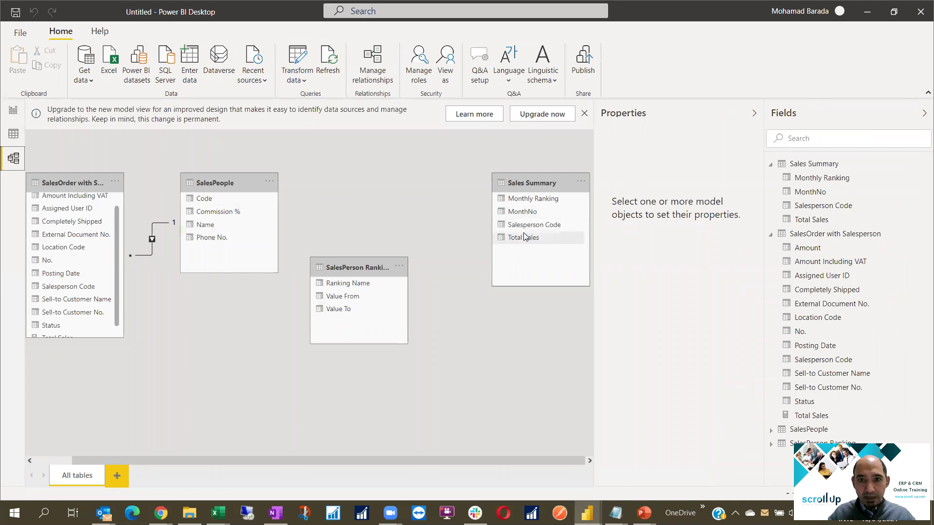
drag(527, 230, 235, 197)
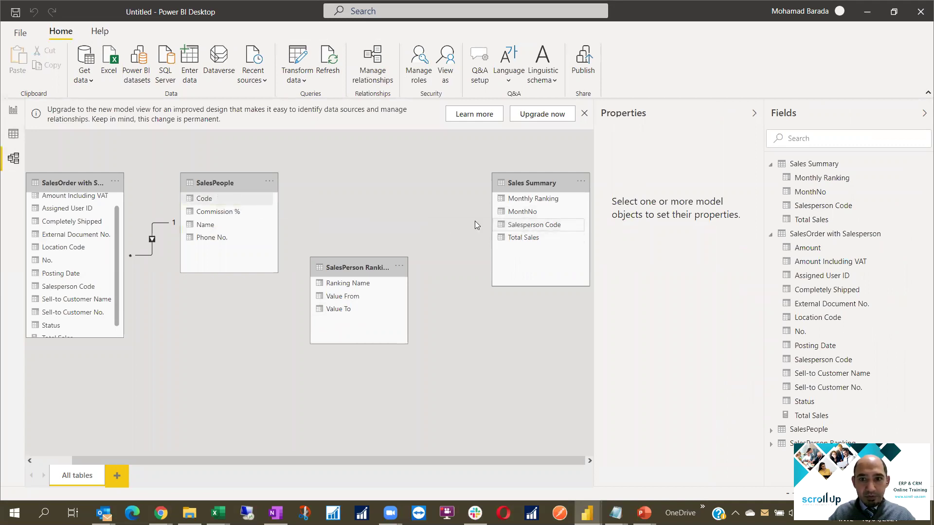
drag(368, 242, 487, 229)
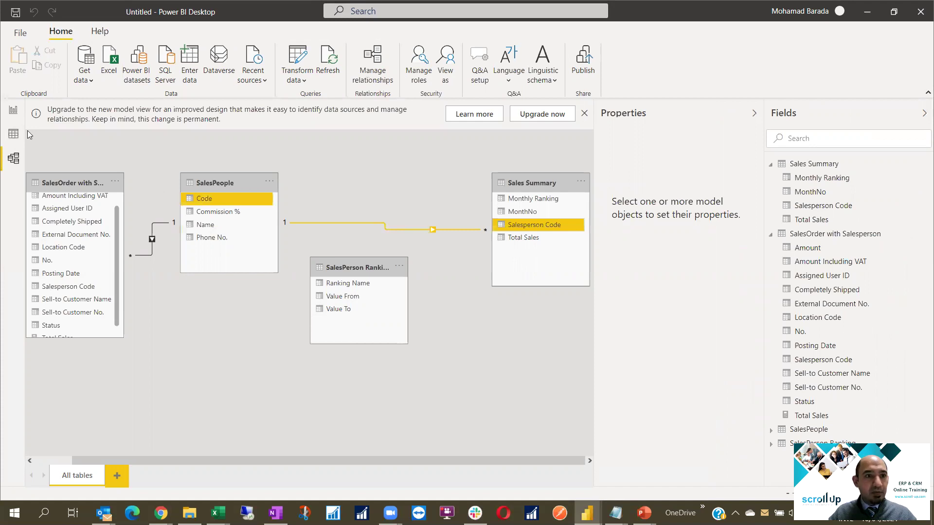
click(13, 112)
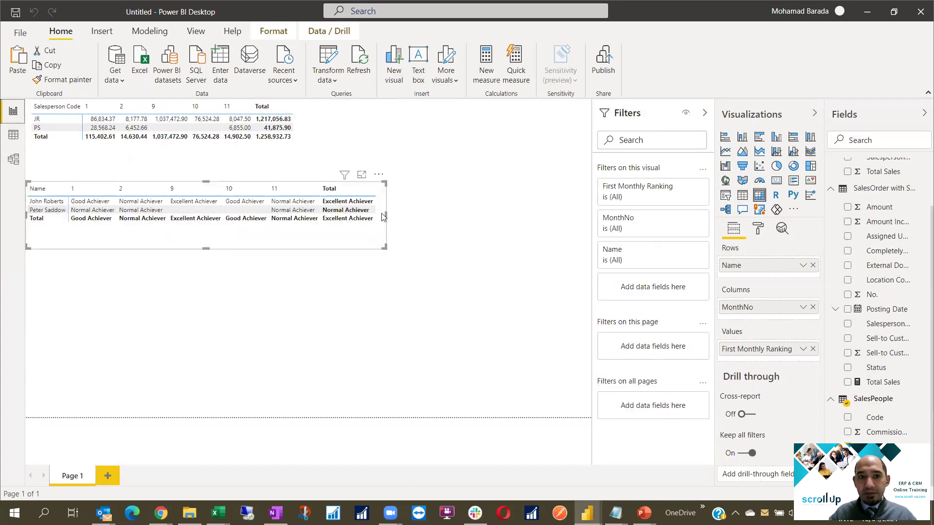
Convert the lower matrix to an enlarged line chart of Total Sales by MonthNo, with Name as the legend
drag(391, 217, 431, 218)
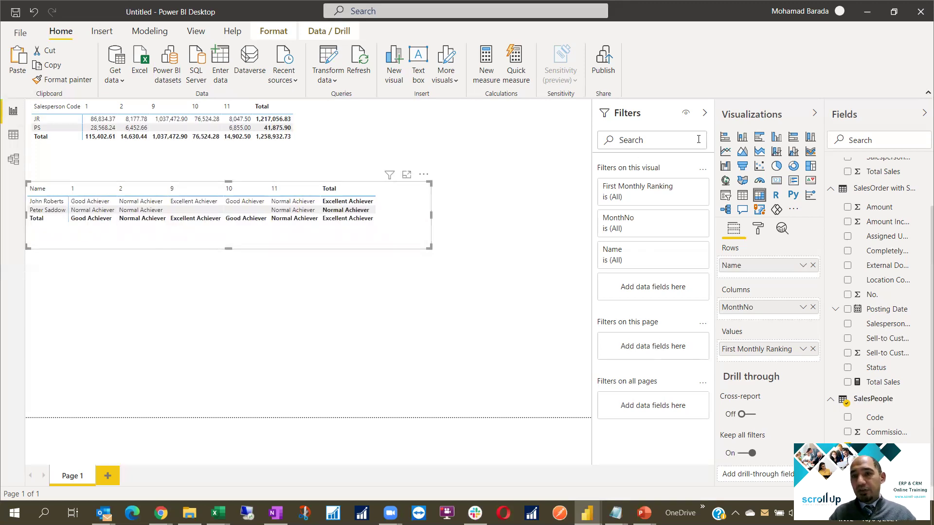
click(724, 153)
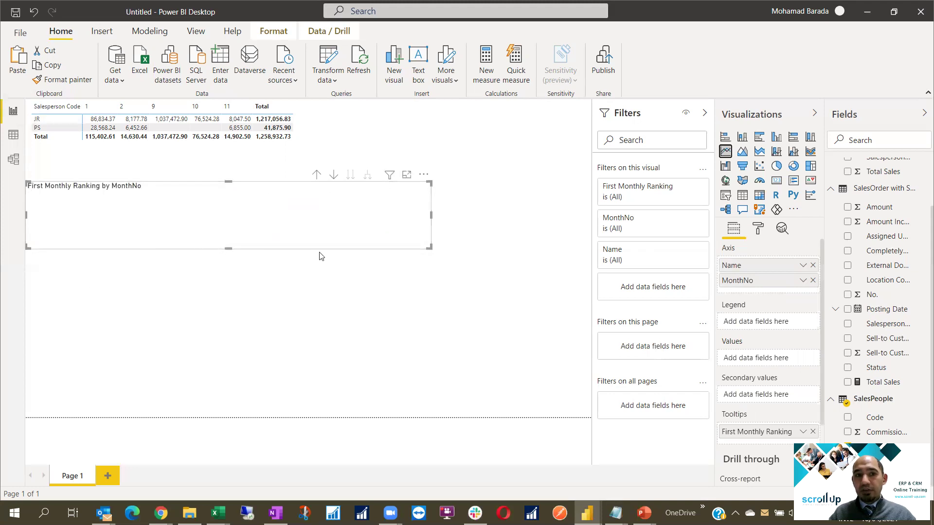
drag(431, 249, 438, 295)
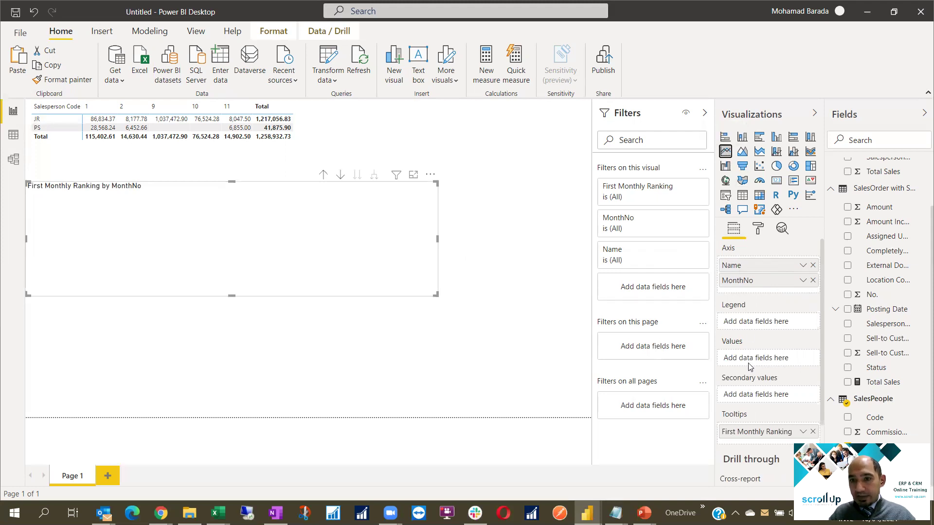
scroll(883, 241, up, 2)
drag(882, 228, 778, 359)
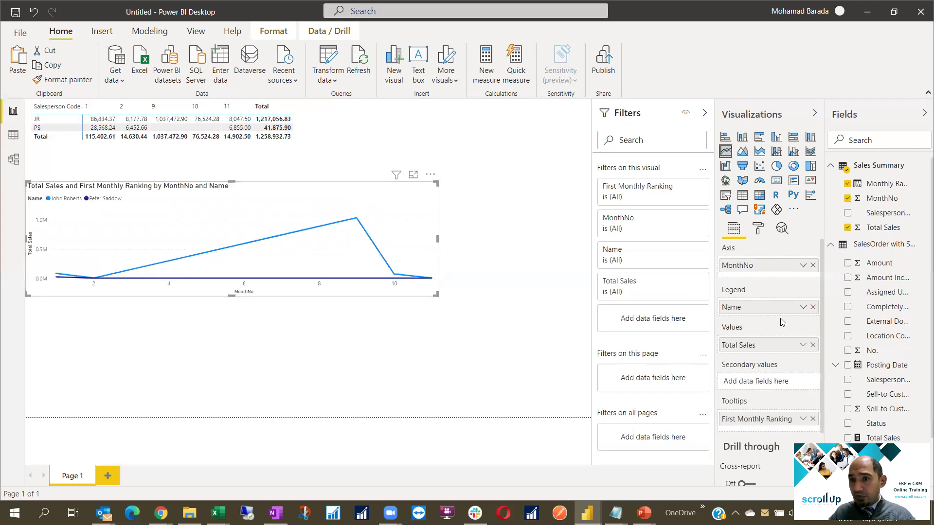
Inspect the chart's peak point for the Monthly Ranking tooltip, and return to the Sales Summary data
drag(867, 219, 258, 282)
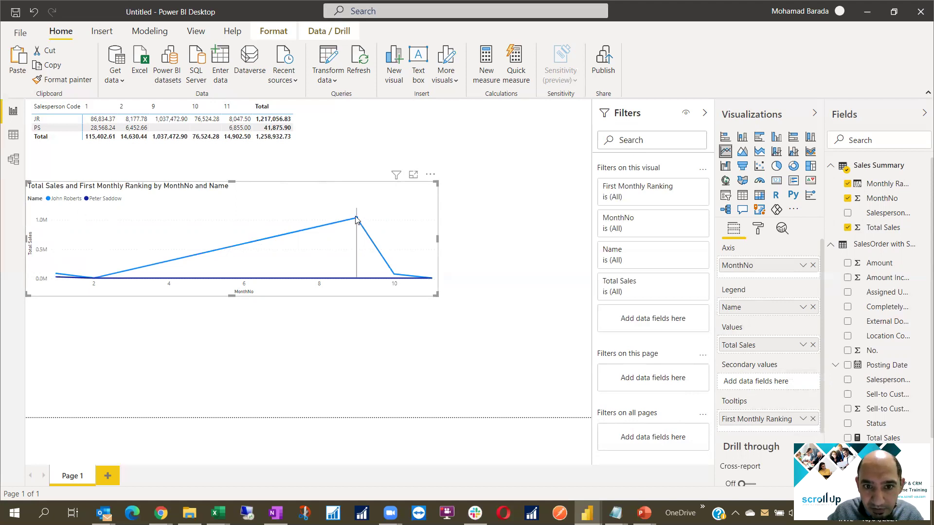
mouse_move(355, 221)
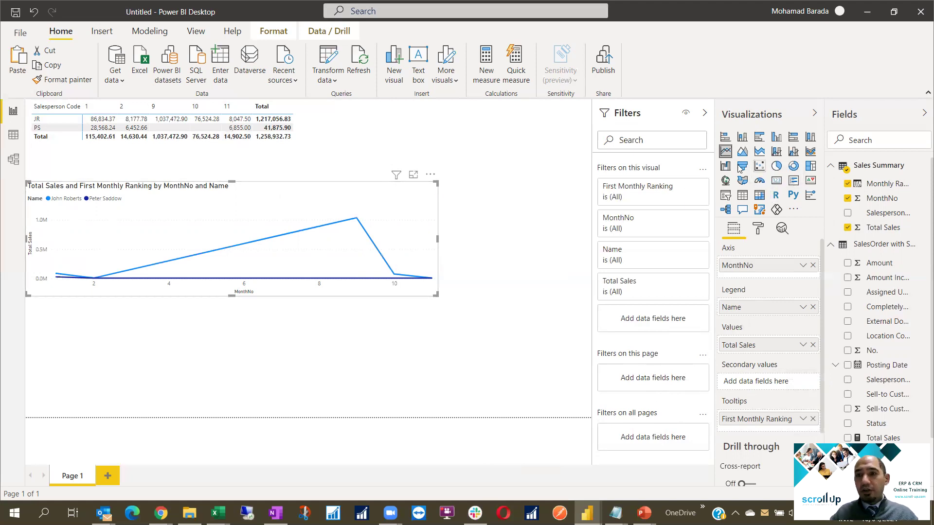
click(12, 138)
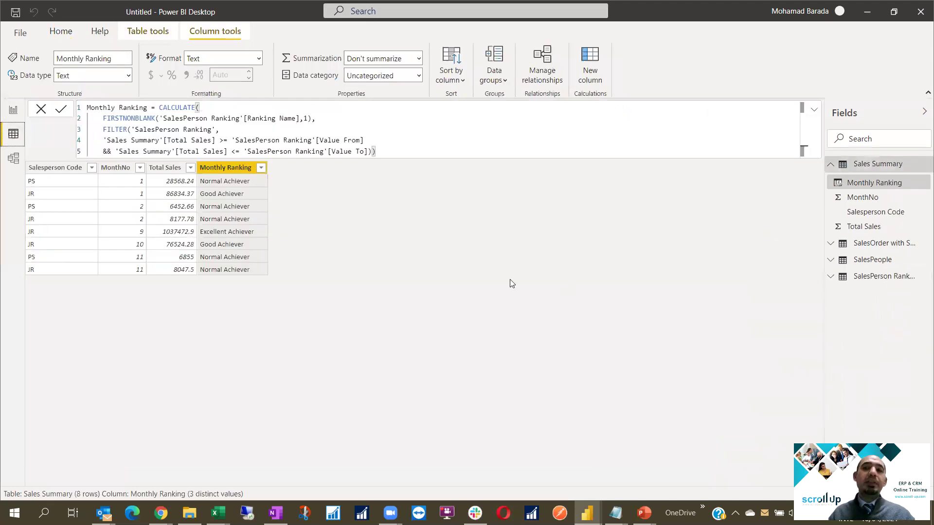